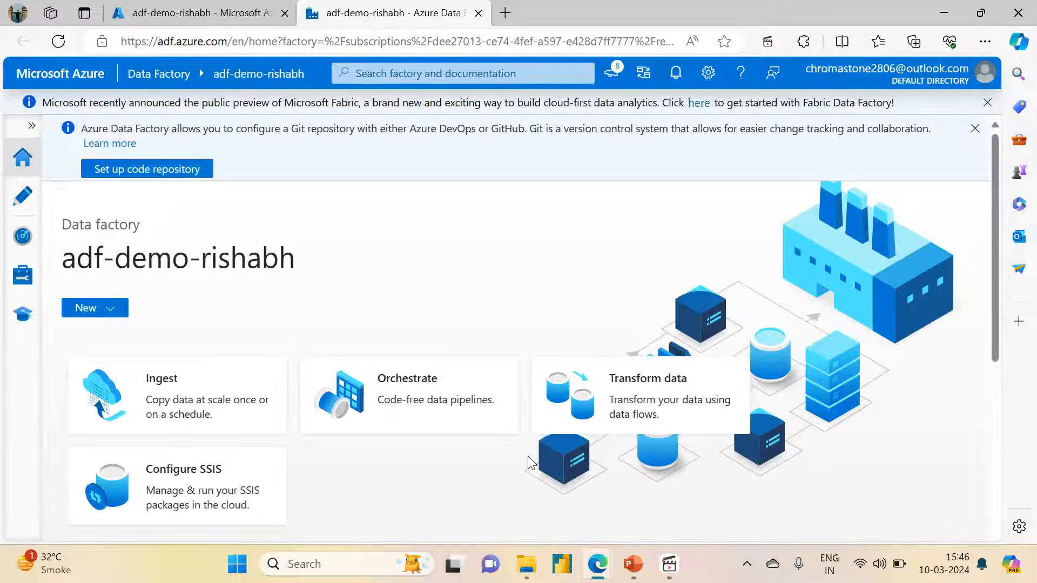
Open the data factory's authoring workspace and look through the list of existing pipelines
left_click(29, 202)
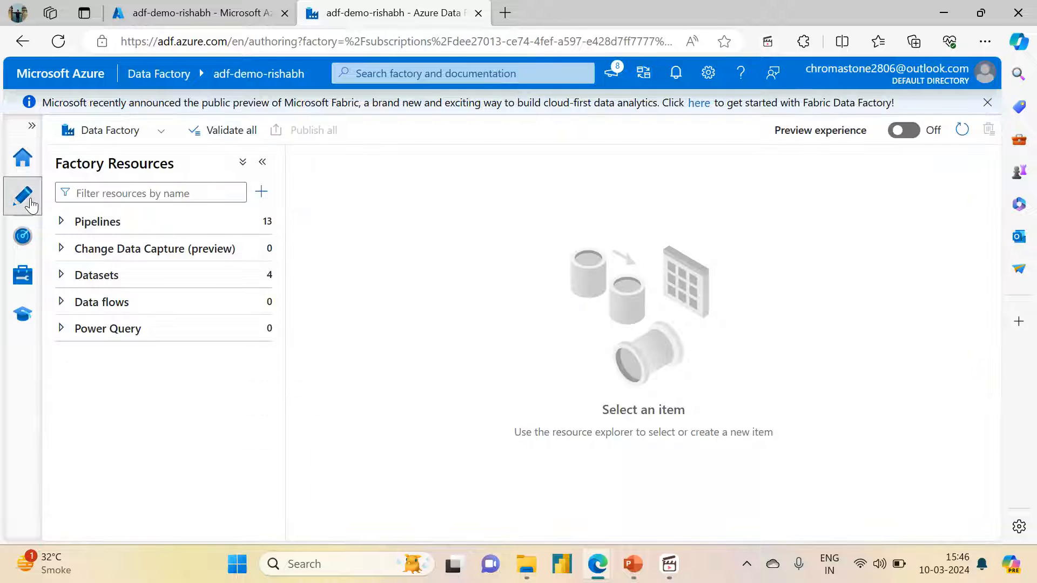
left_click(59, 220)
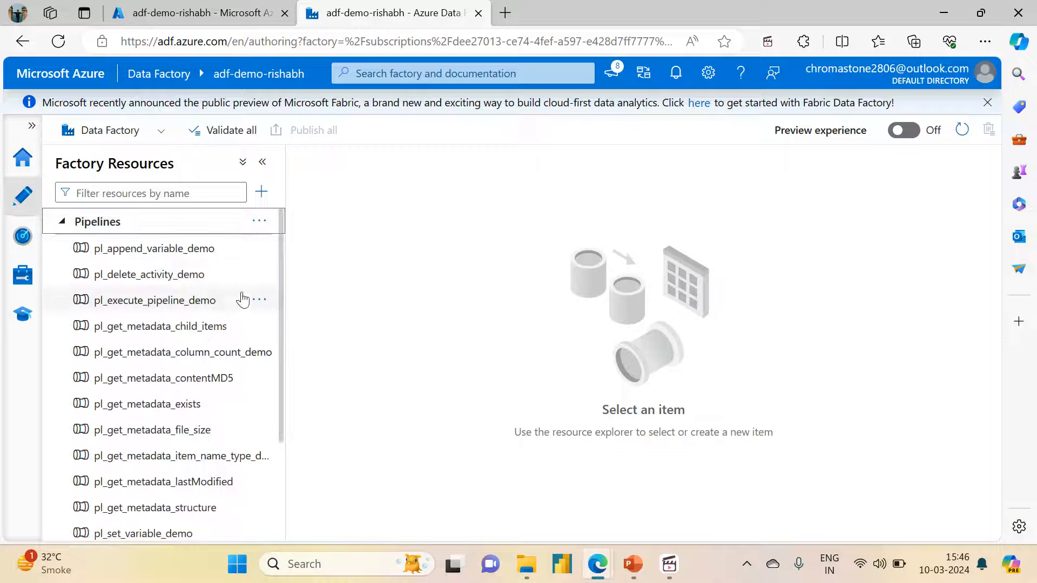
left_click_drag(277, 349, 266, 396)
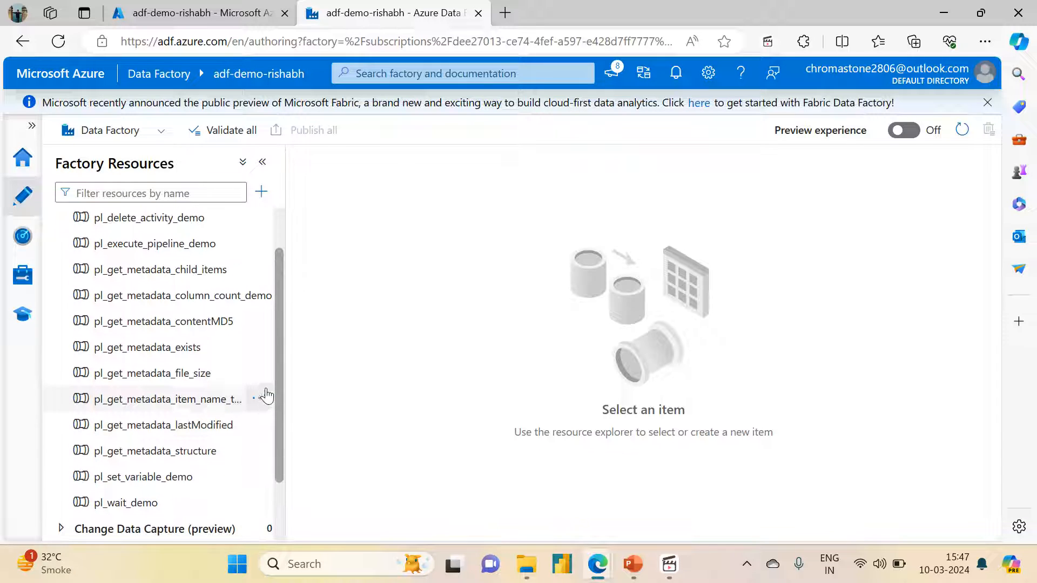
scroll(260, 352, "up", 1)
scroll(259, 370, "down", 1)
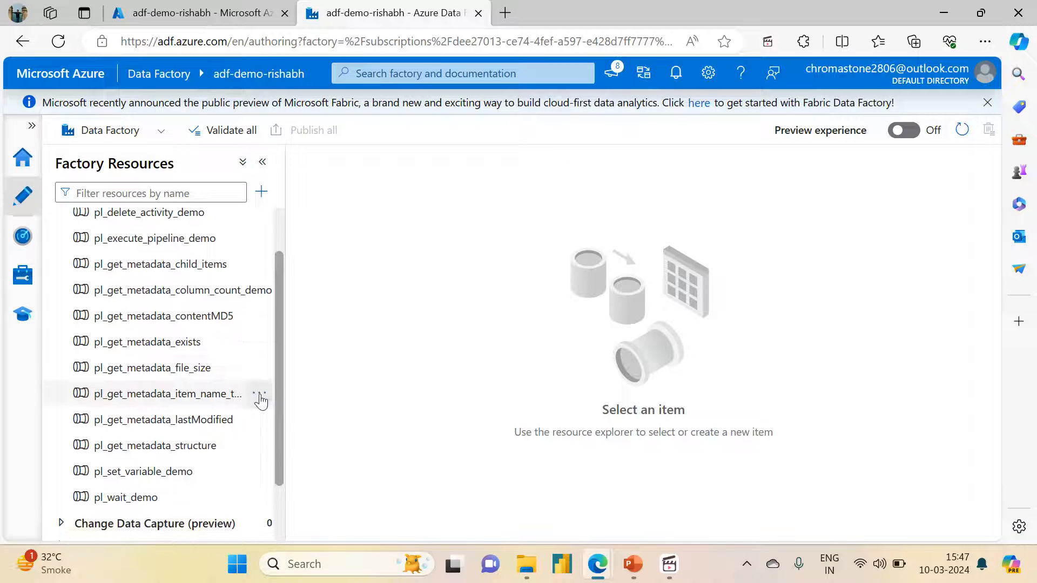
scroll(261, 401, "down", 1)
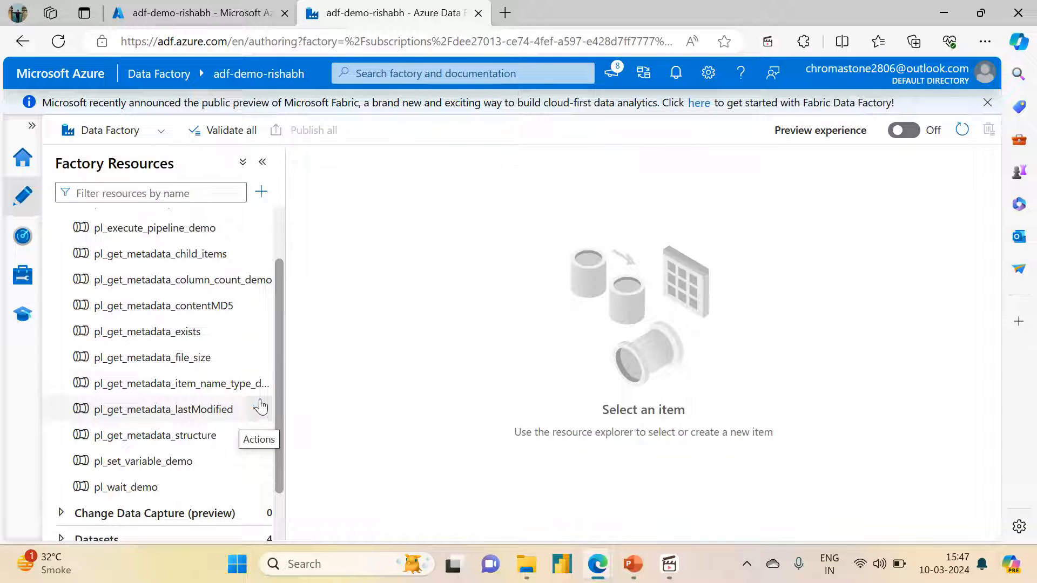
scroll(261, 407, "up", 3)
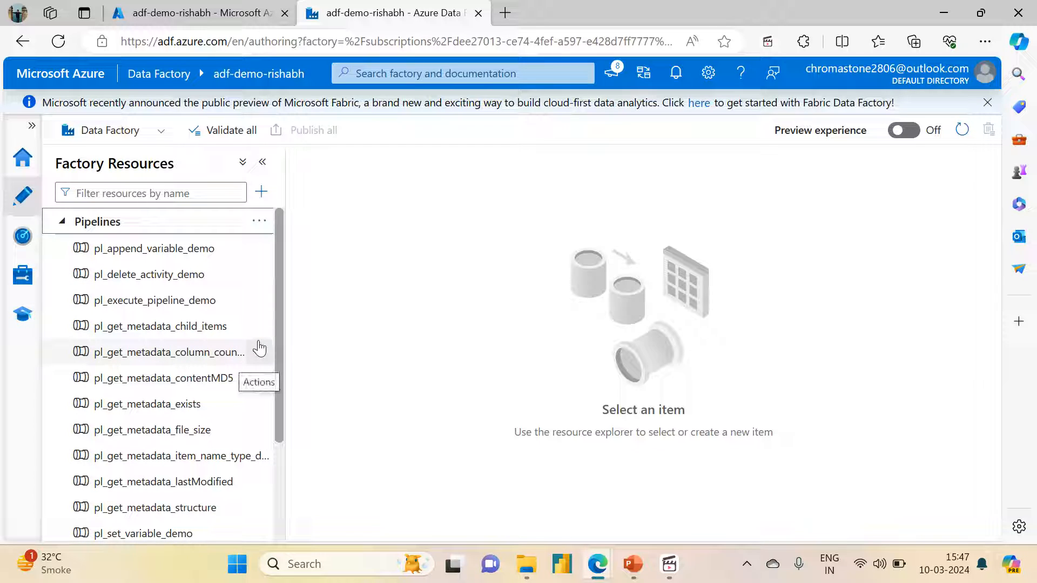
scroll(259, 348, "down", 4)
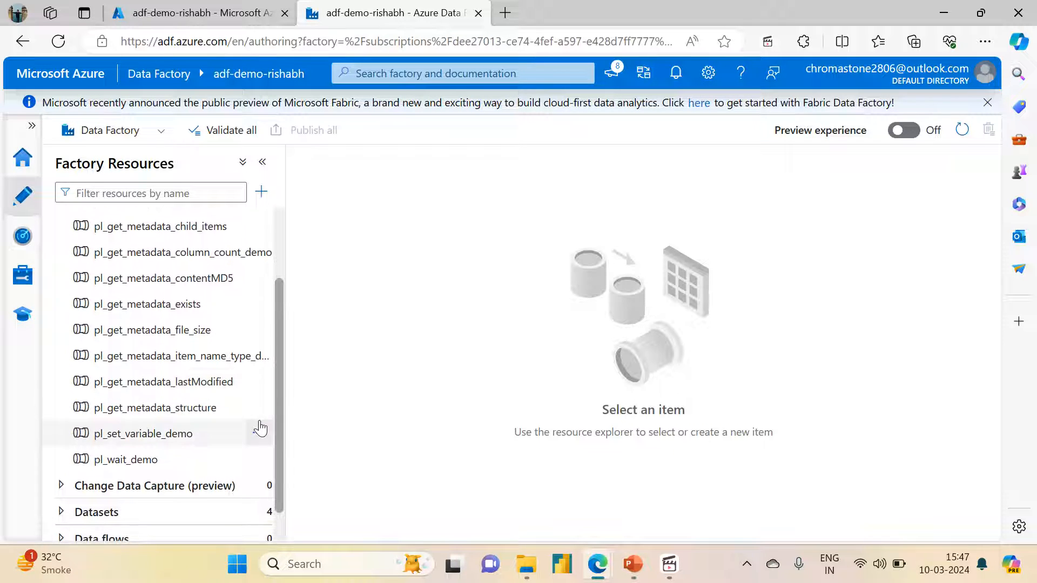
scroll(260, 433, "up", 4)
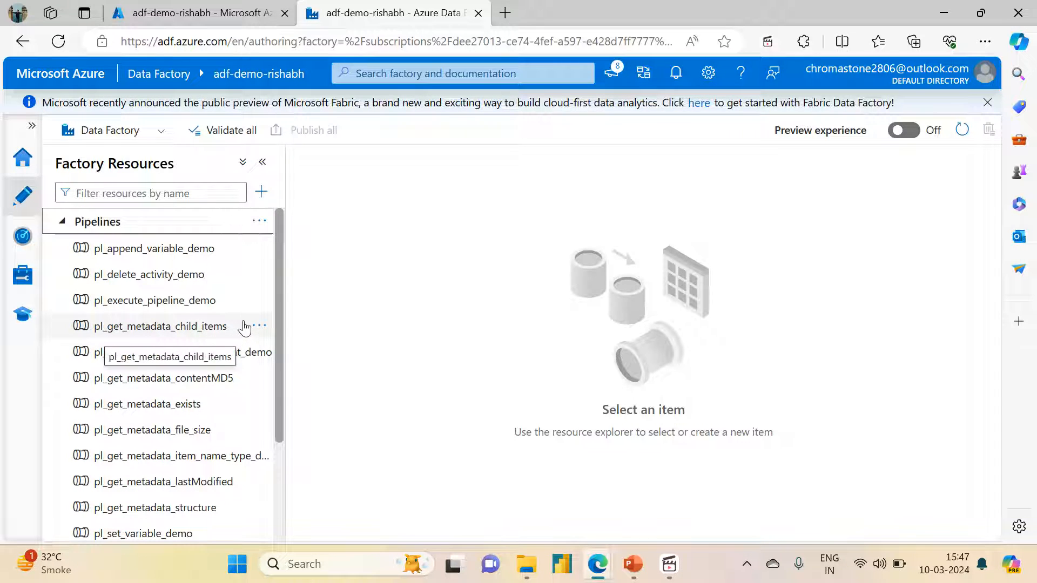
Create a new pipeline named pl_get_metadata_dynamic_content_demo and hide the resources and properties panes
left_click(259, 222)
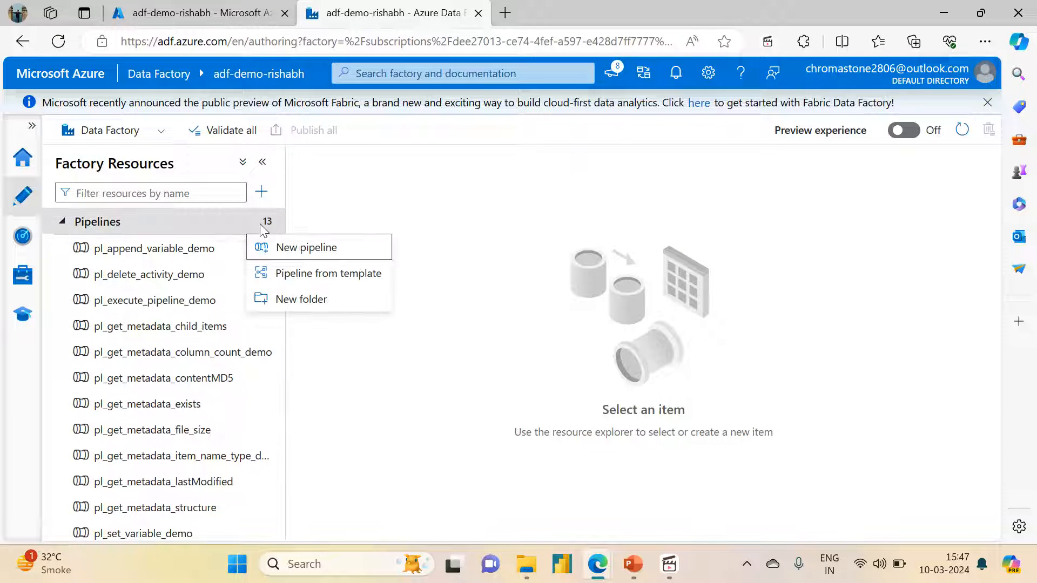
left_click(282, 250)
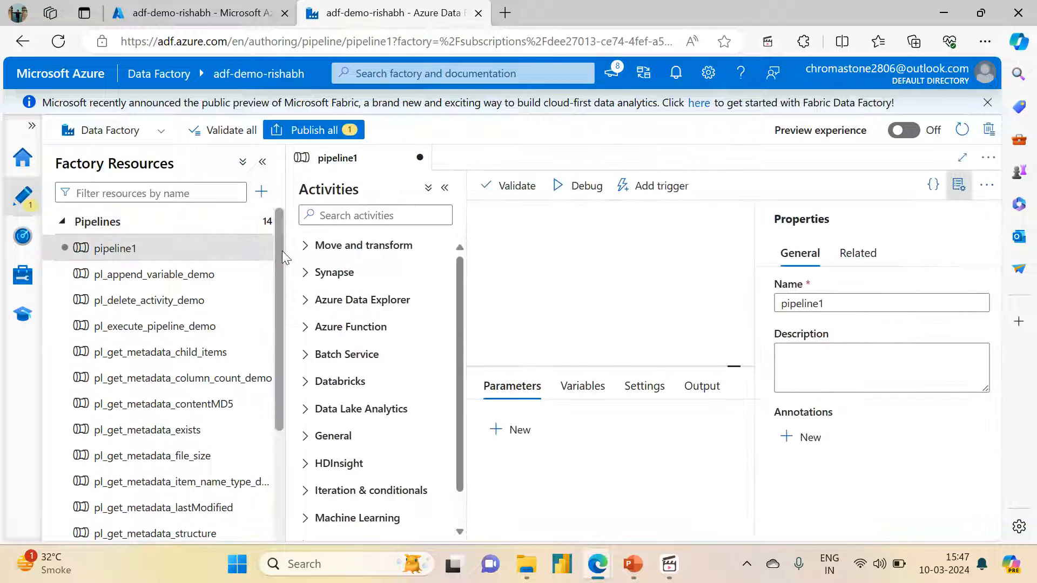
left_click(262, 162)
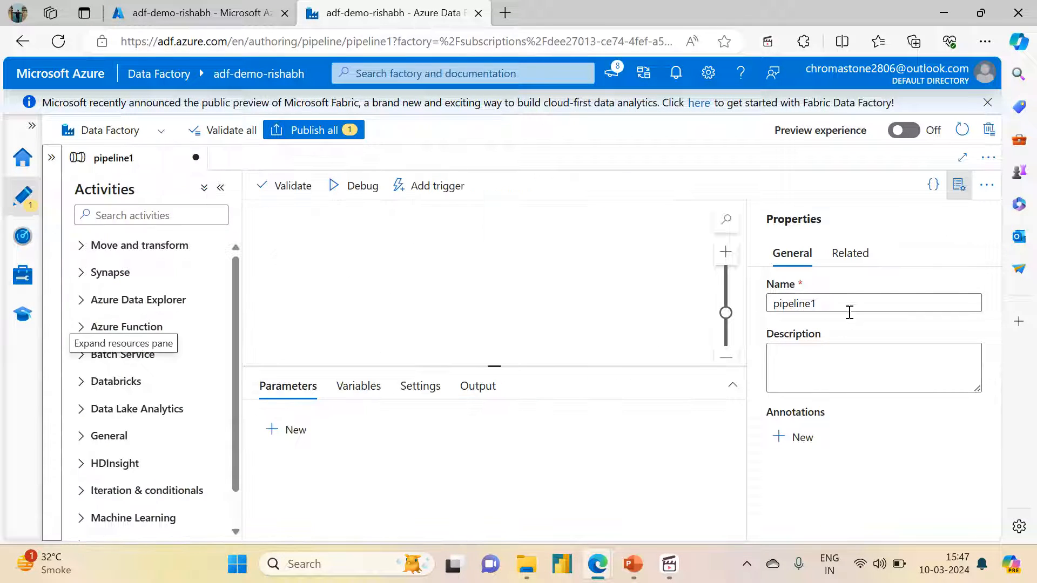
left_click_drag(846, 307, 569, 279)
left_click(571, 279)
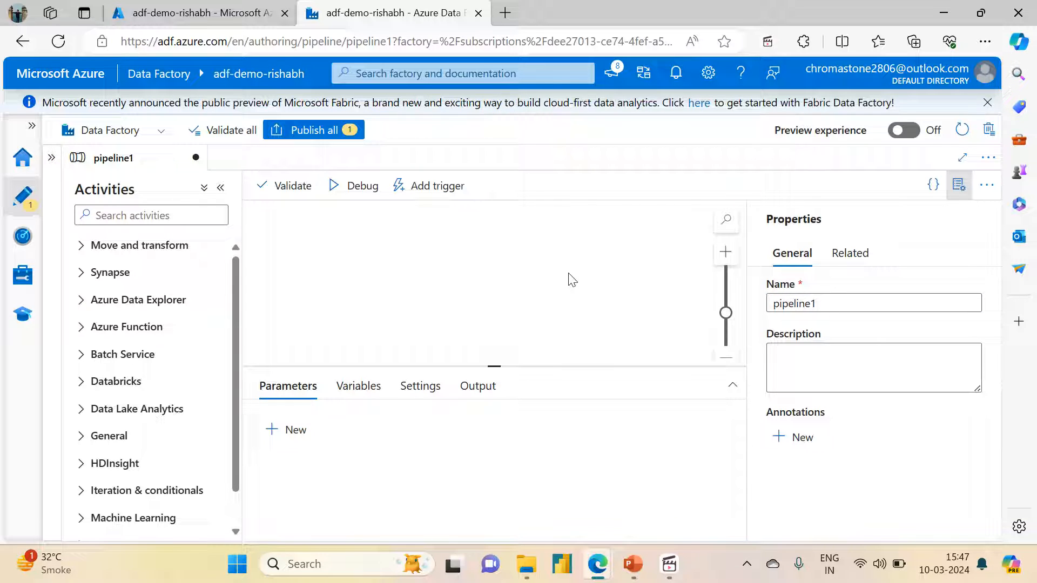
left_click_drag(849, 298, 655, 308)
type("p")
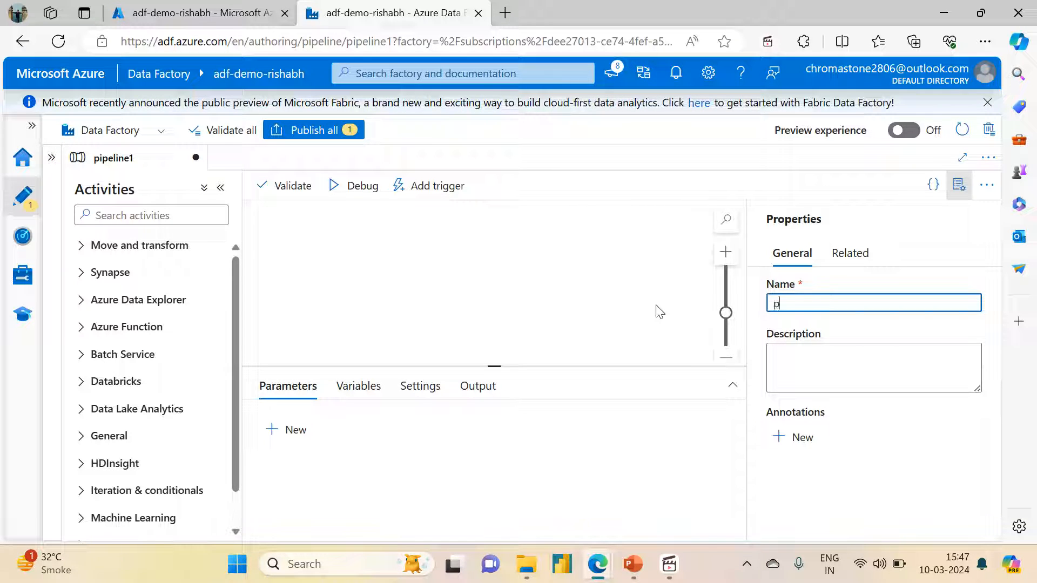
type("l_get_metadata")
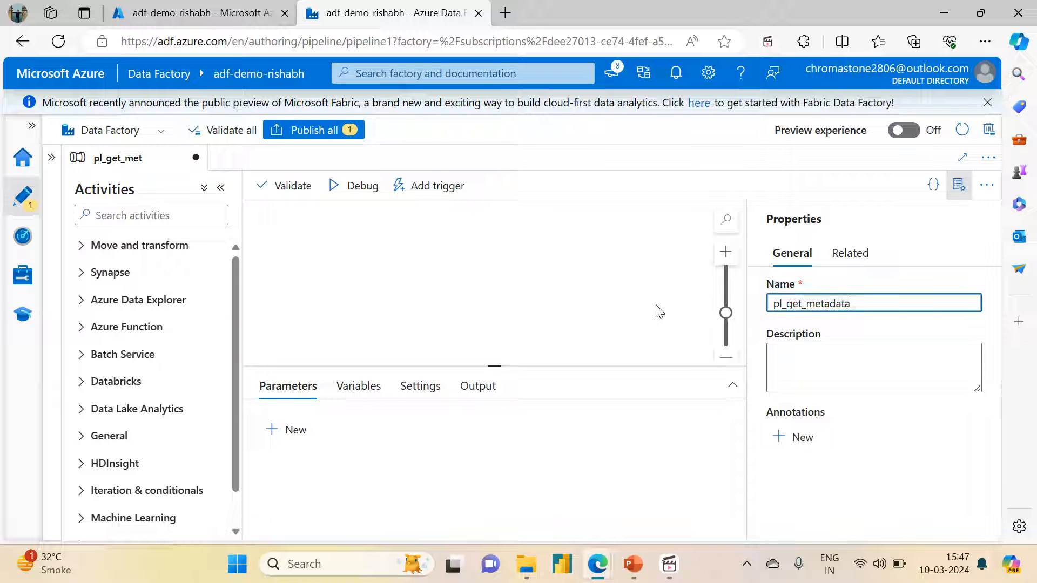
type("c_content_demo")
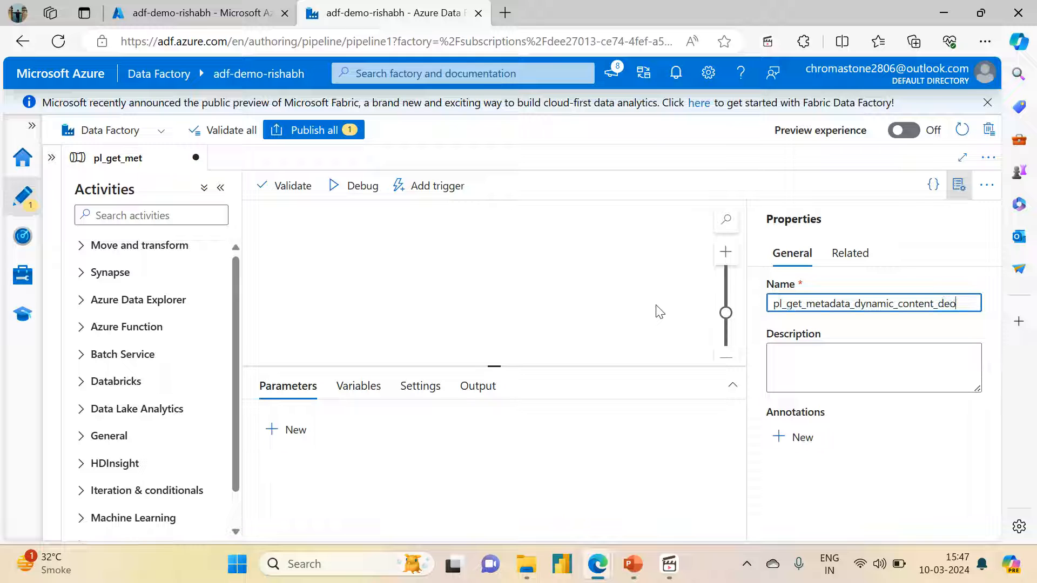
left_click(959, 185)
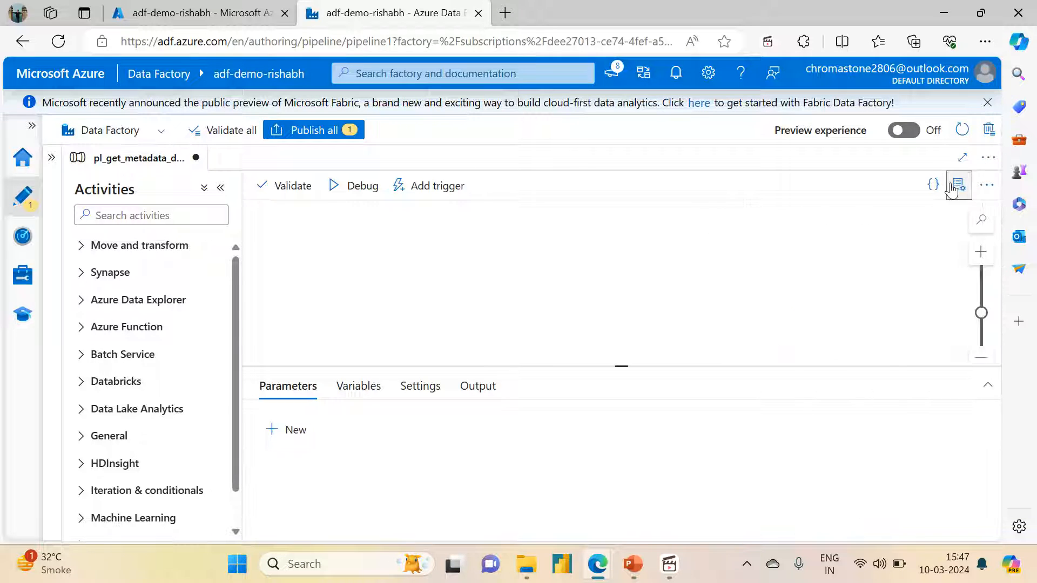
Find the Copy data activity and add it to the pipeline canvas
left_click(185, 212)
type("Cop")
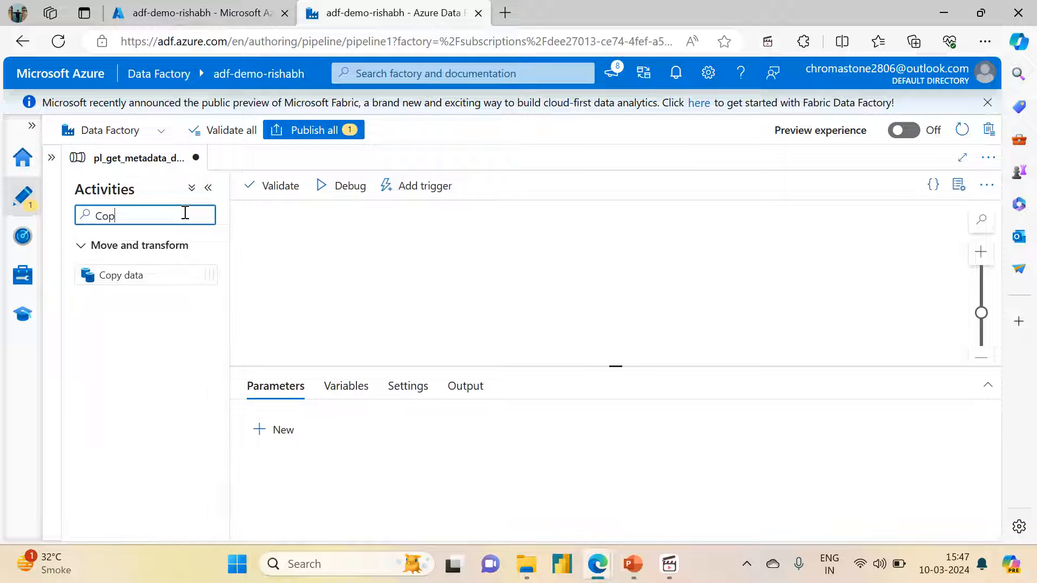
left_click_drag(121, 273, 461, 270)
Add a Get Metadata activity beside the Copy data activity and link it to run on the copy's success
left_click_drag(134, 216, 63, 216)
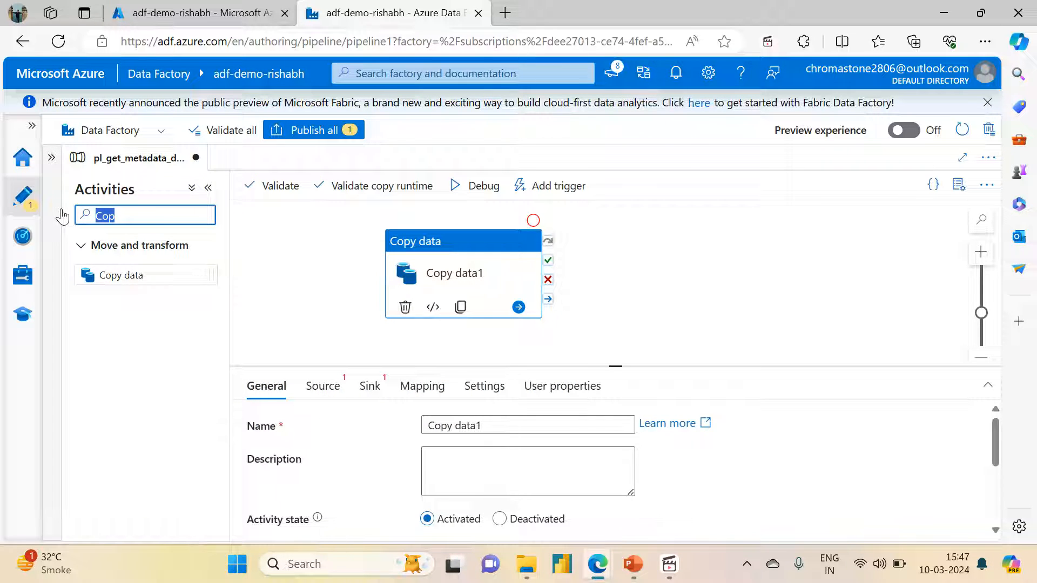
key("BackSpace")
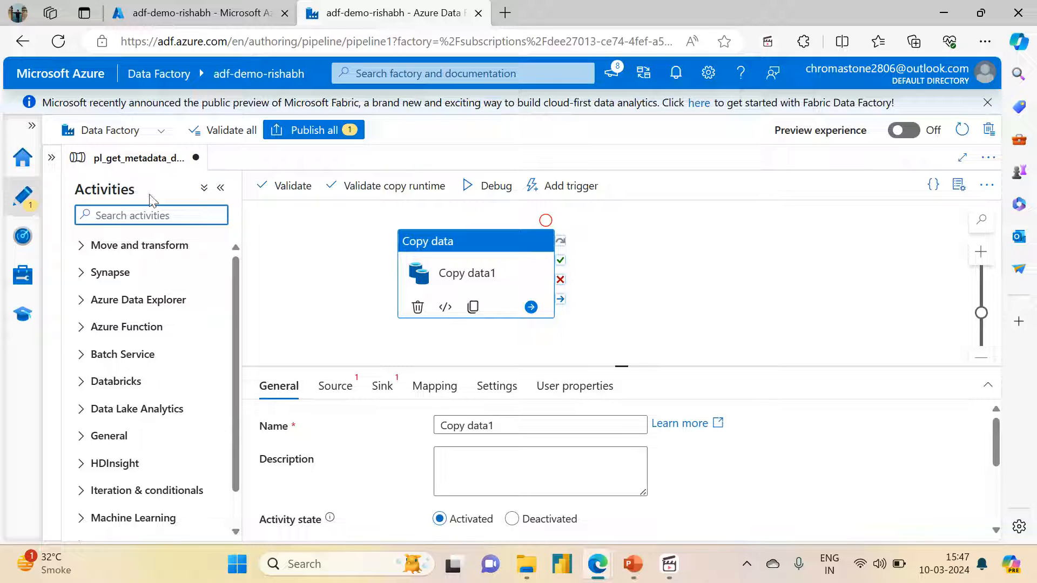
type("Get")
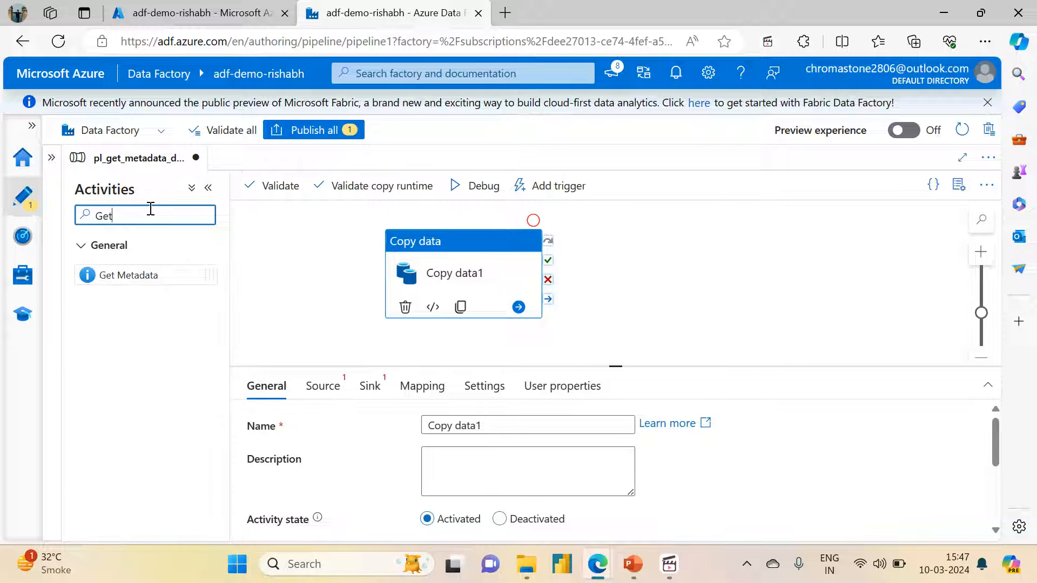
left_click_drag(111, 274, 722, 283)
left_click_drag(549, 265, 665, 262)
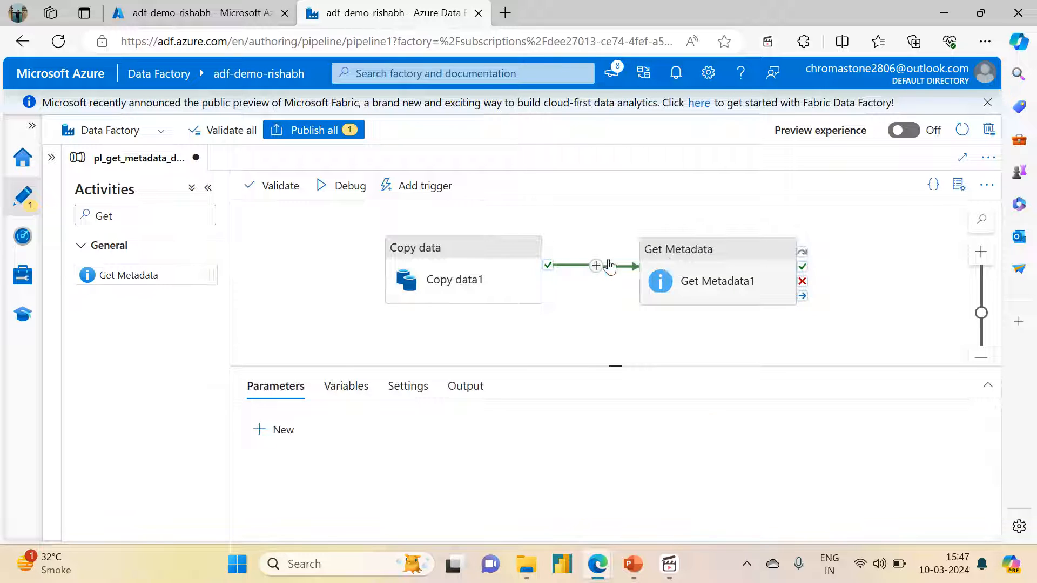
Open the Copy data activity's general settings, enlarge the configuration area and open its name for editing
left_click(417, 265)
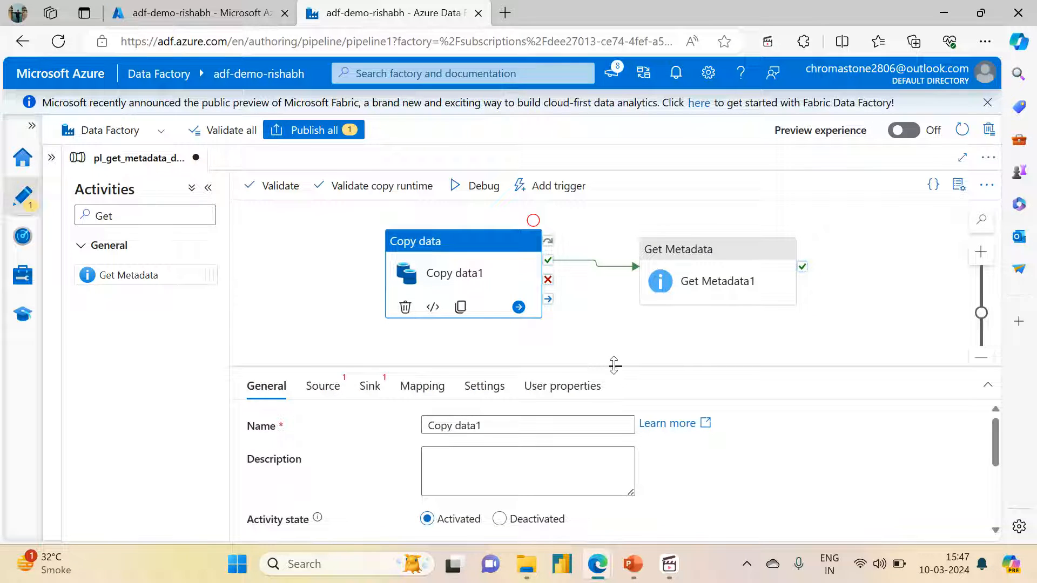
left_click_drag(614, 365, 615, 282)
double_click(469, 342)
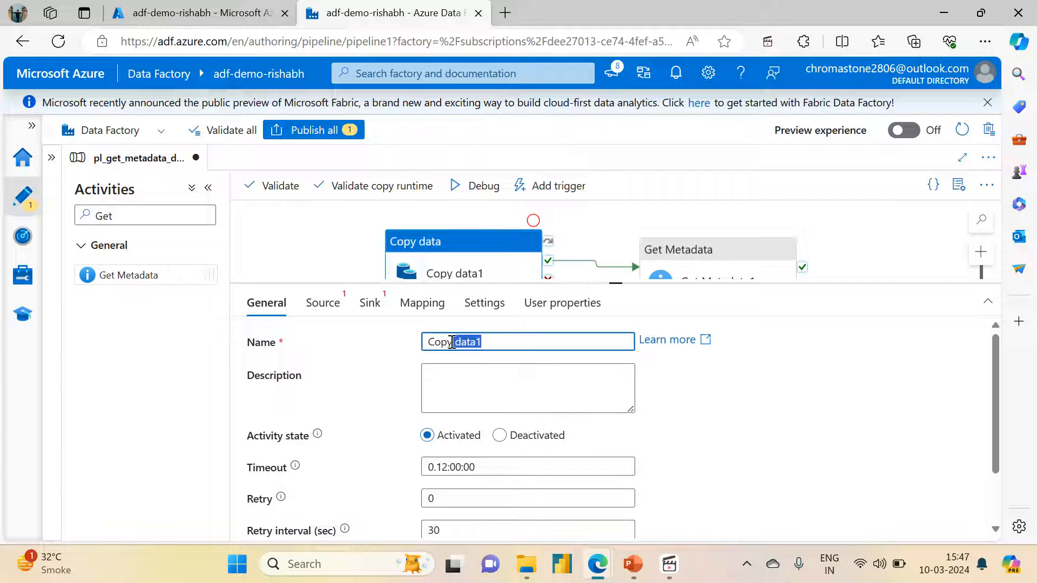
In the Azure portal, view the variable_input folder in the source container of the adfdemoadlsgen2acc storage account
left_click(195, 12)
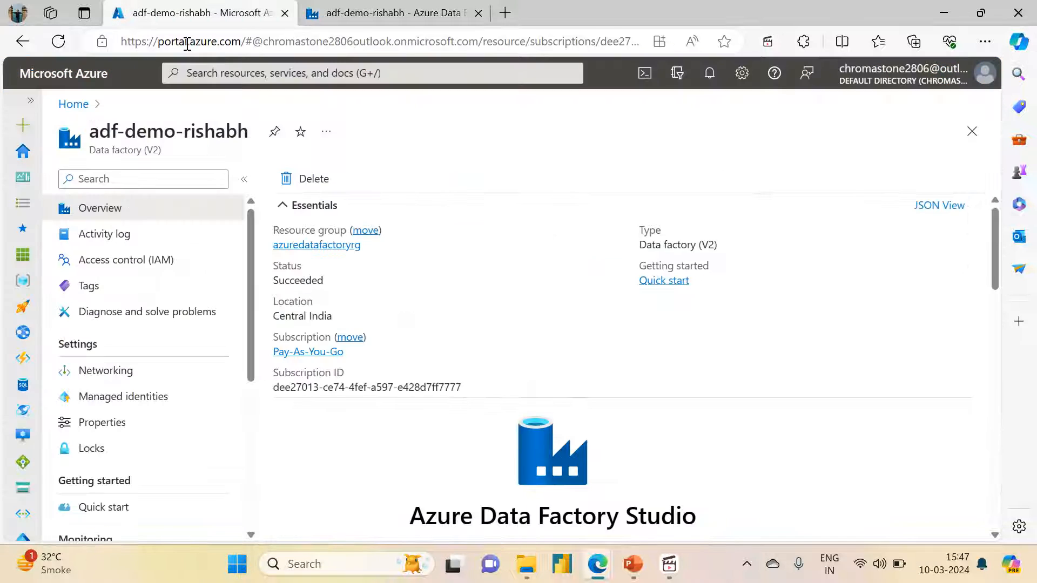
left_click(305, 246)
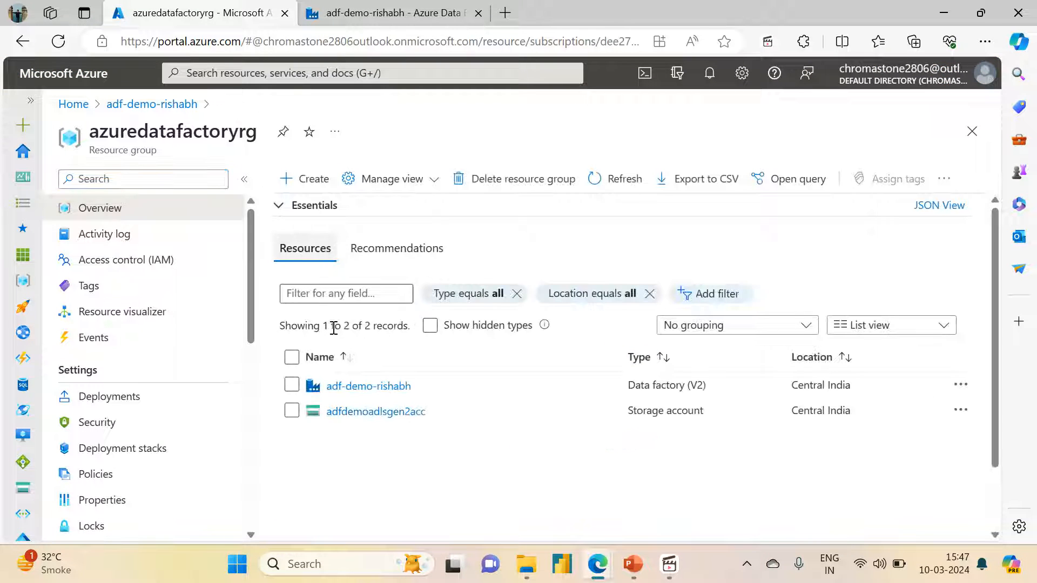
left_click(364, 414)
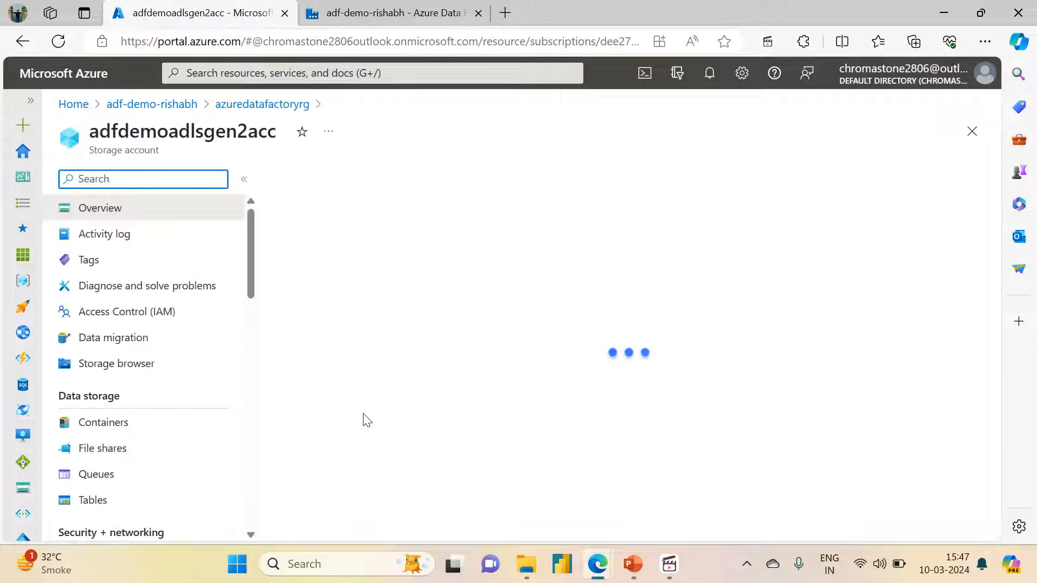
left_click(166, 454)
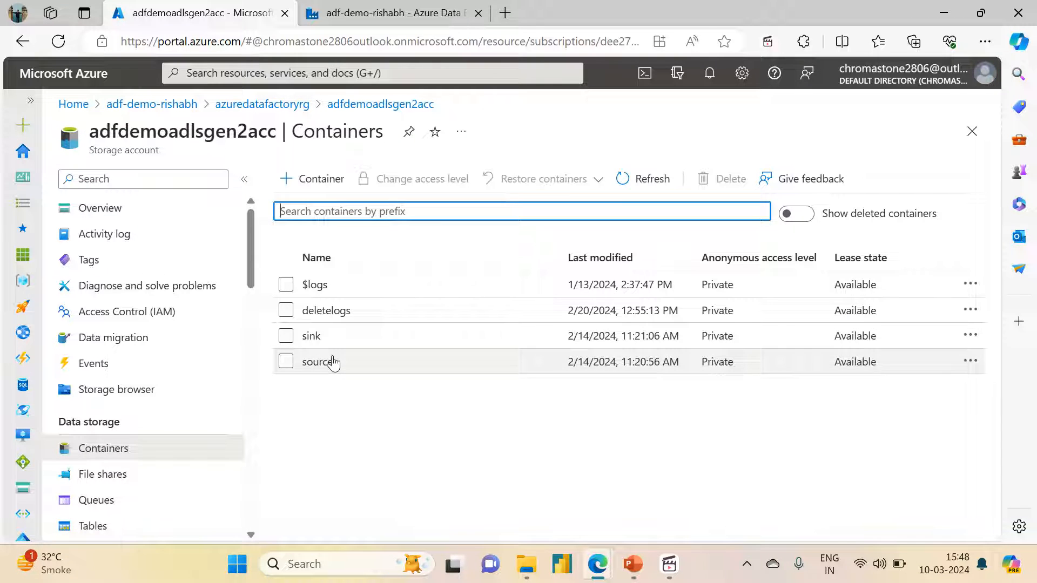
left_click(319, 362)
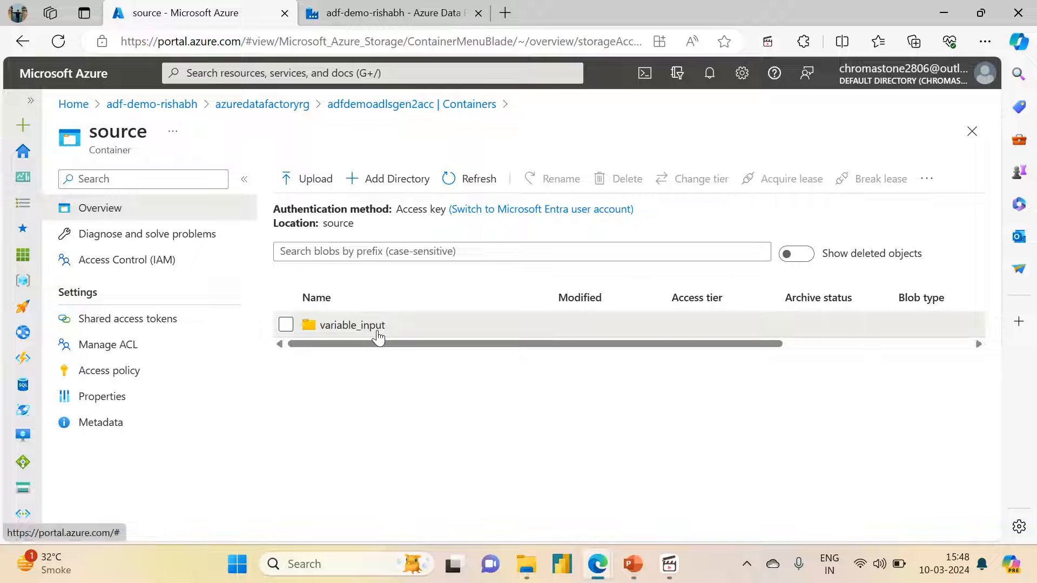
left_click(372, 329)
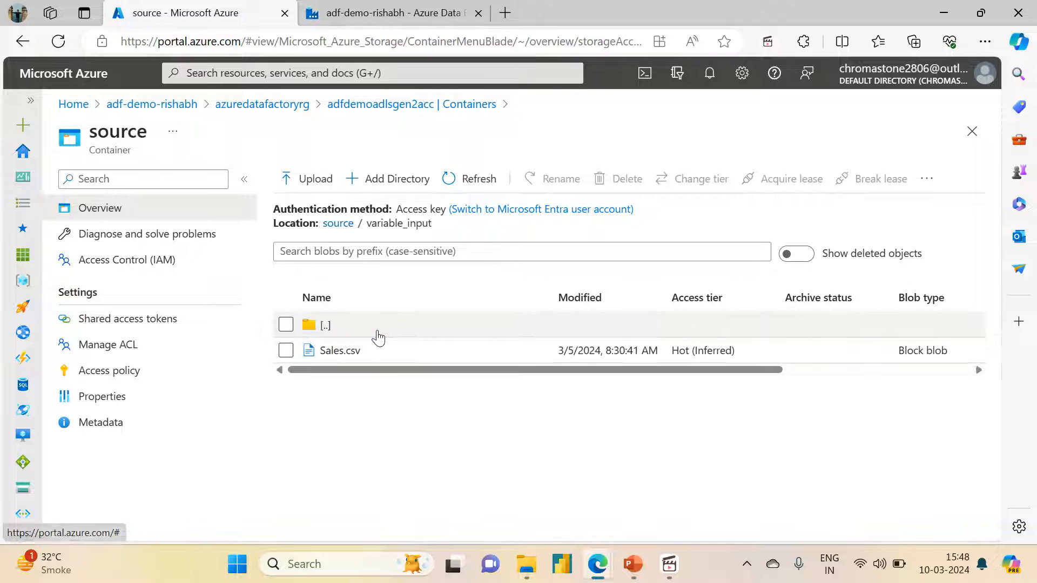
left_click(633, 564)
left_click(670, 571)
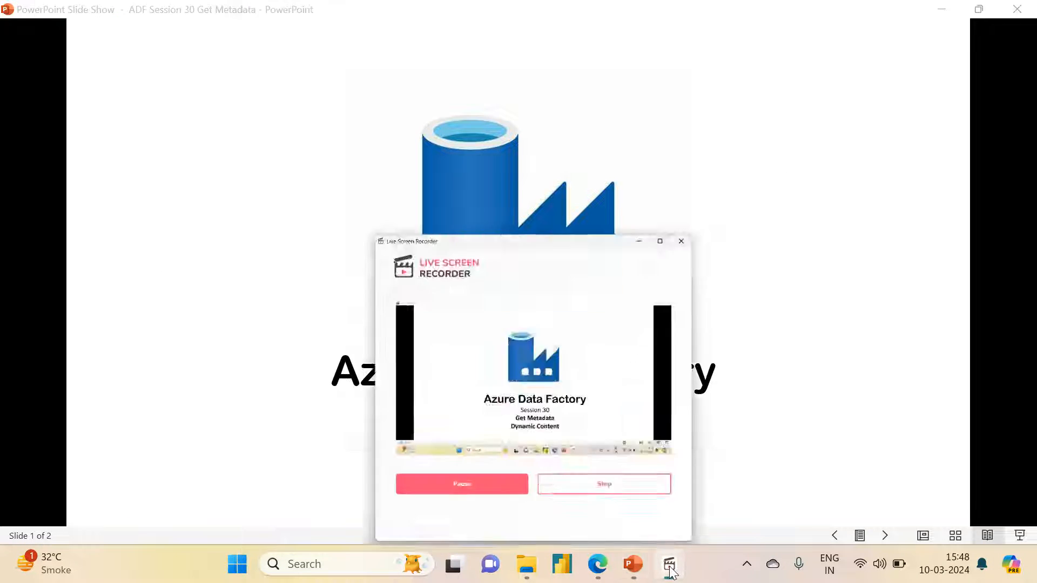
mouse_move(604, 557)
left_click(555, 492)
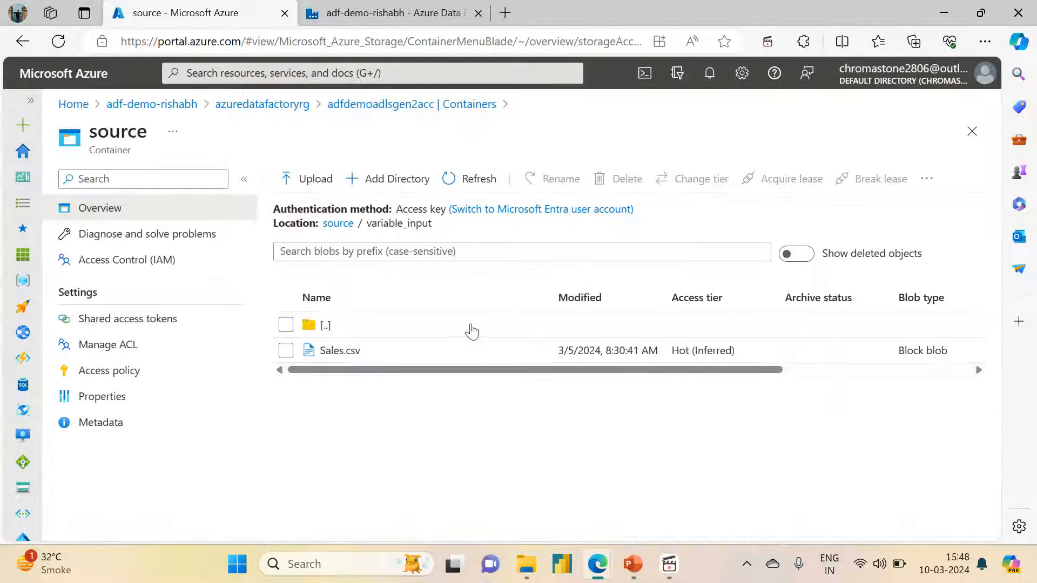
Return to the data factory pipeline and rename the Copy data activity as "Copy Sales CSV file"
key("ctrl+Tab")
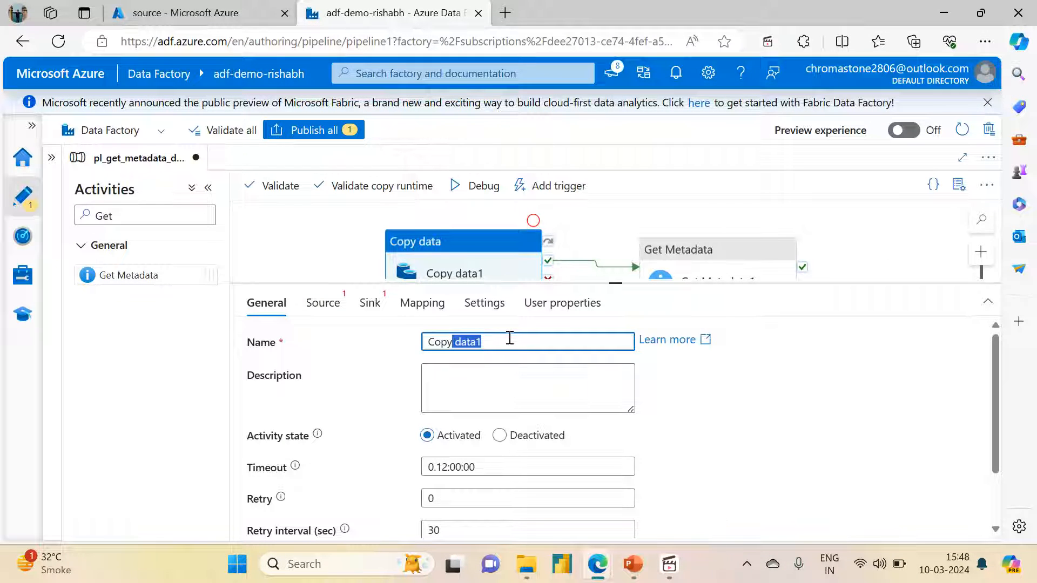
key("BackSpace")
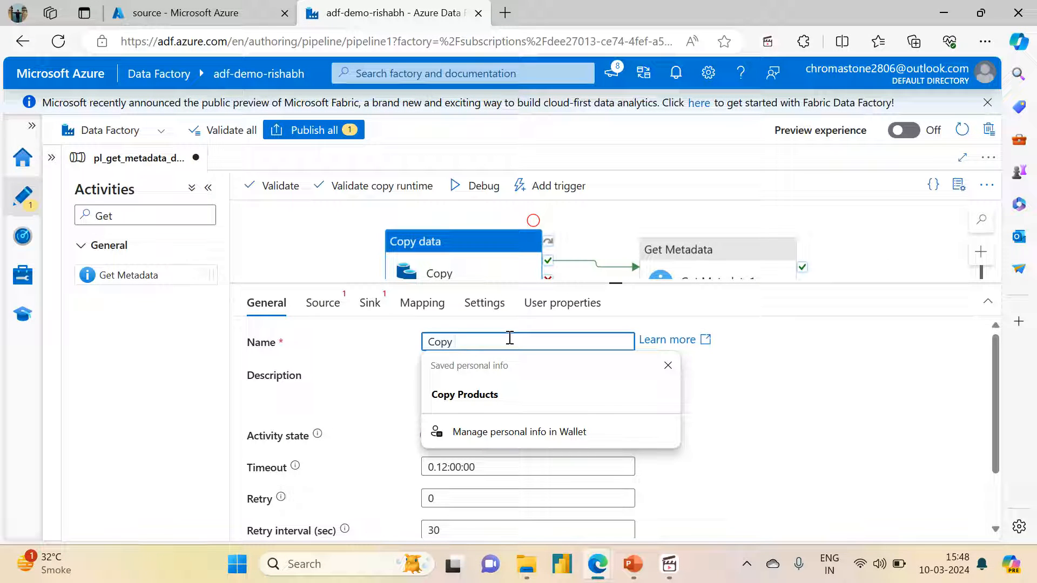
type("sales")
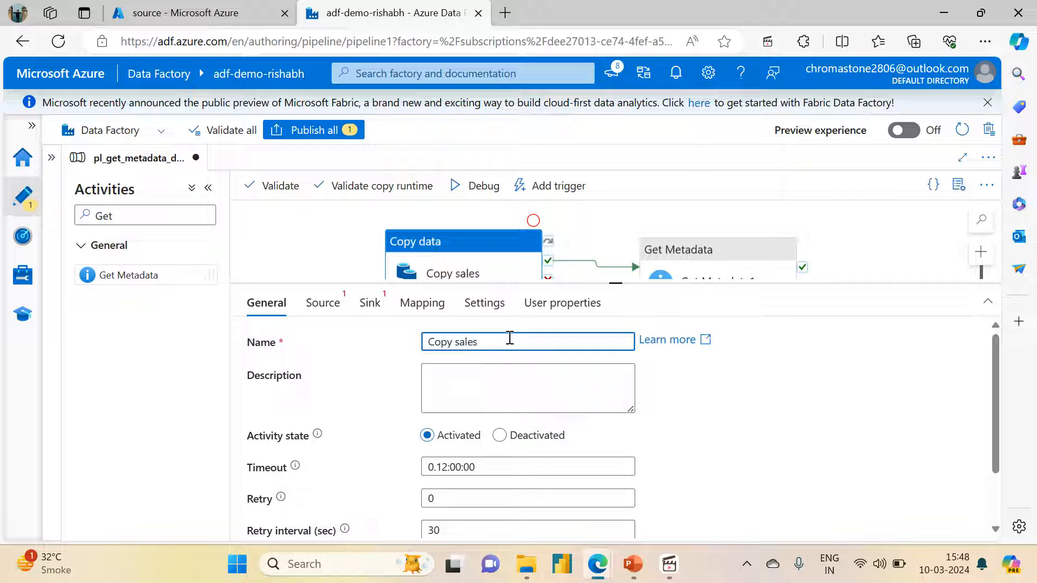
key("BackSpace")
key("BackSpace")
type("Sale")
key("BackSpace")
type("le")
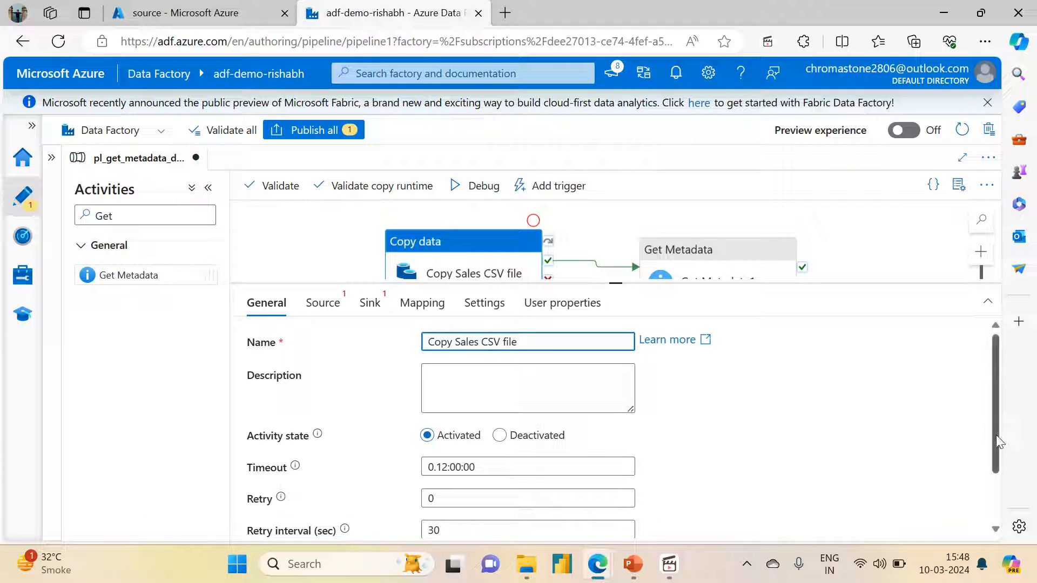
Choose ds_adlsgen2_storage as the source dataset of the Copy Sales CSV file activity
scroll(996, 436, "down", 2)
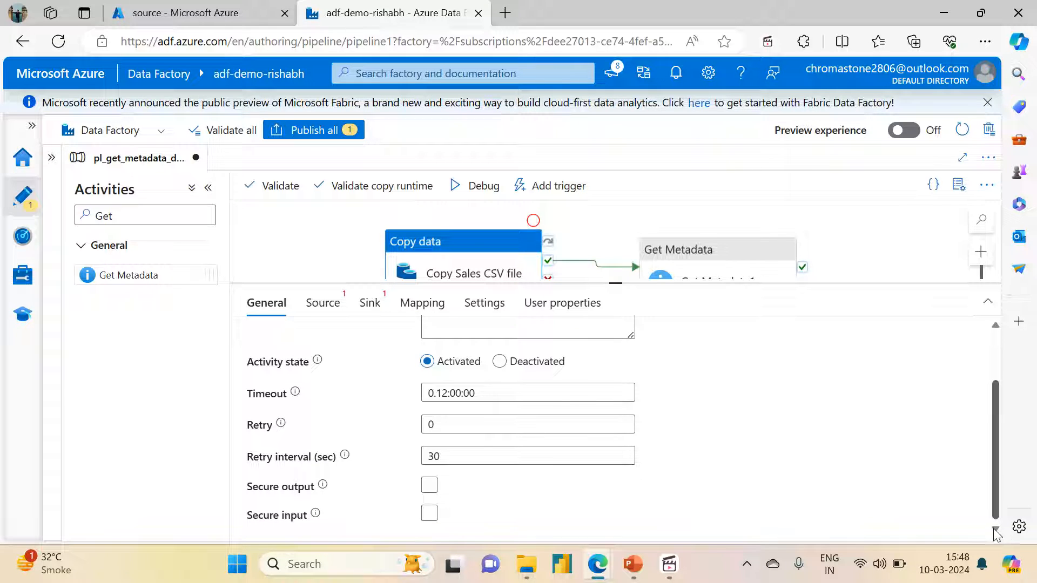
left_click(322, 303)
left_click(495, 343)
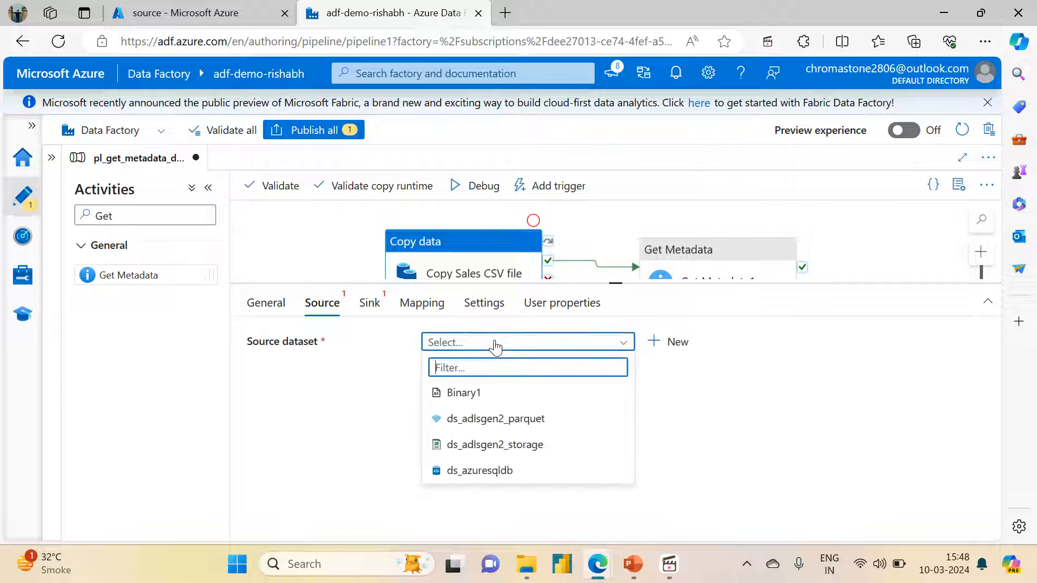
left_click(474, 445)
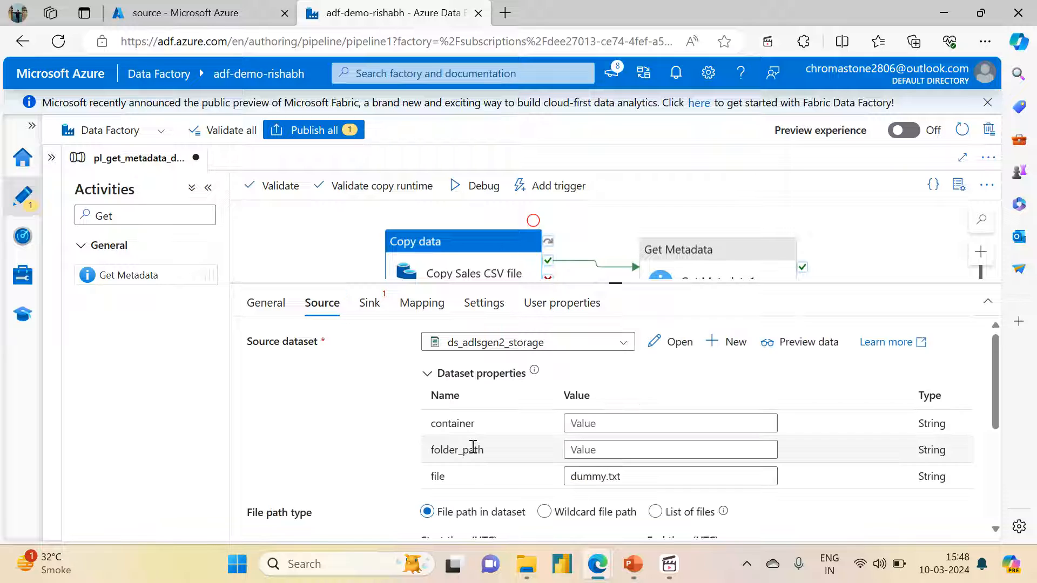
Set the source dataset properties to container source, folder_path variable_input and file Sales.csv
left_click(581, 424)
type("source")
key("Tab")
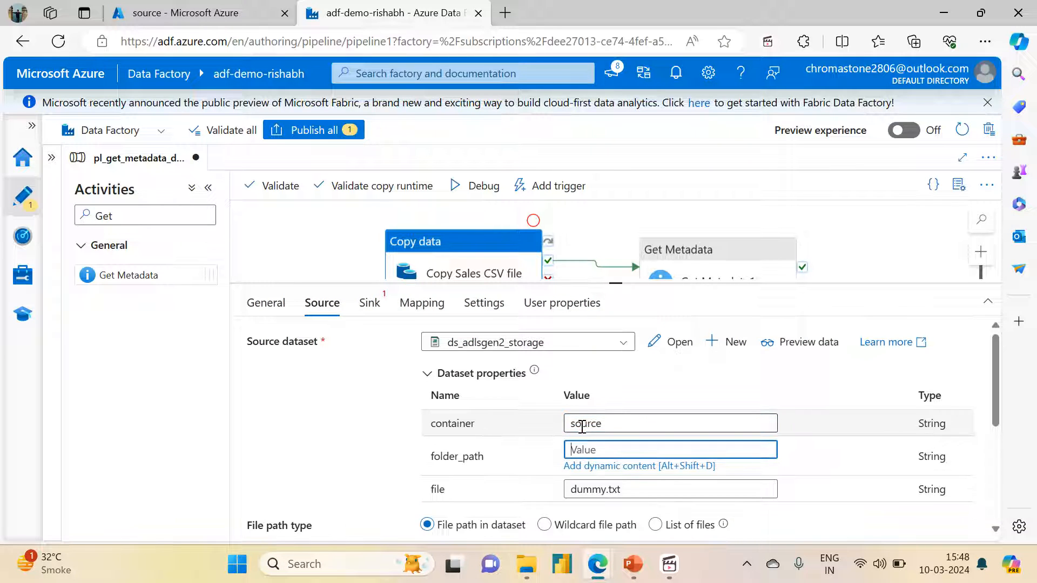
type("variable_in")
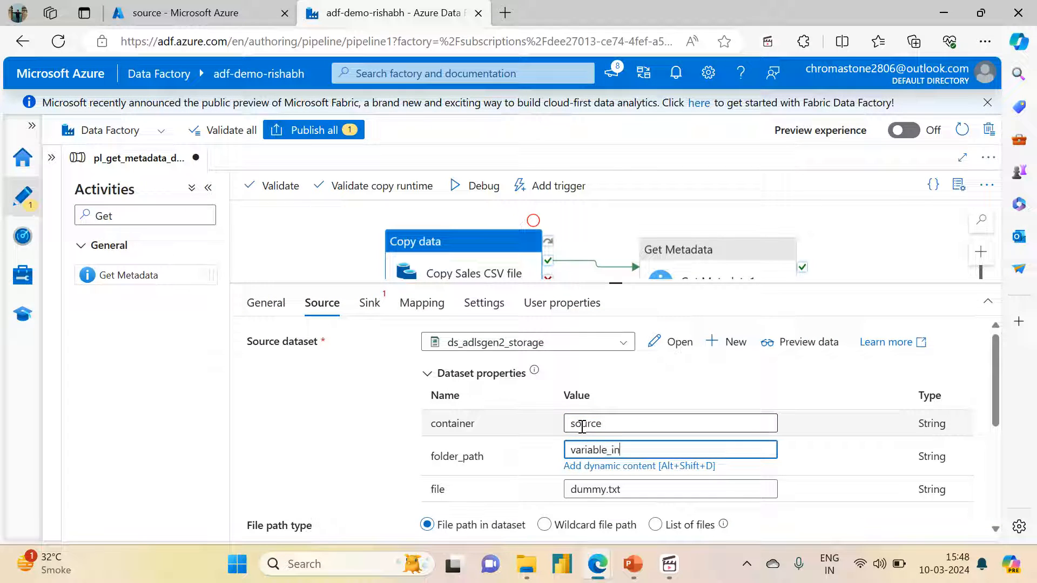
type("put")
key("Tab")
type("S")
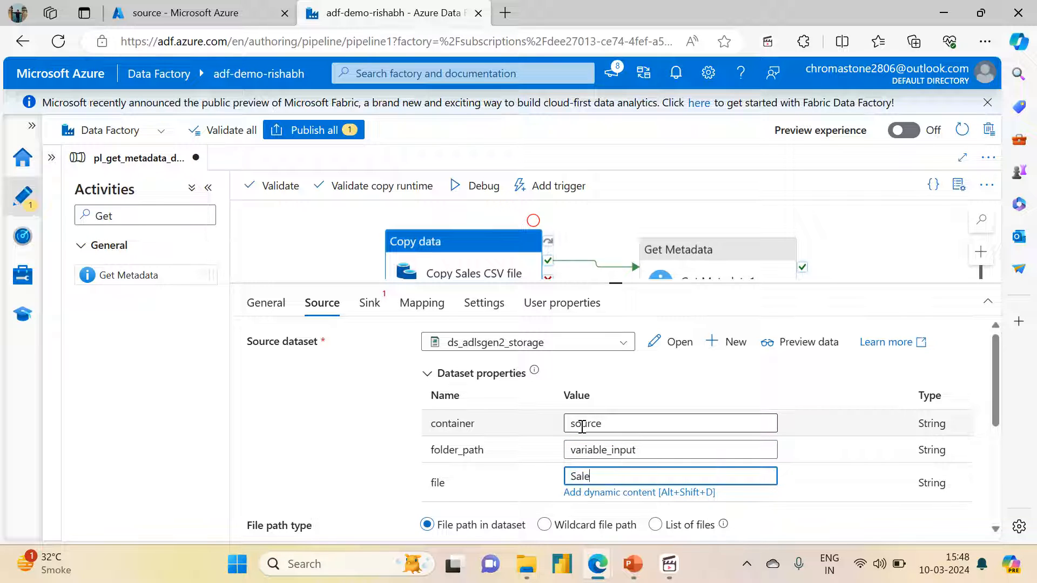
type("ales.csv")
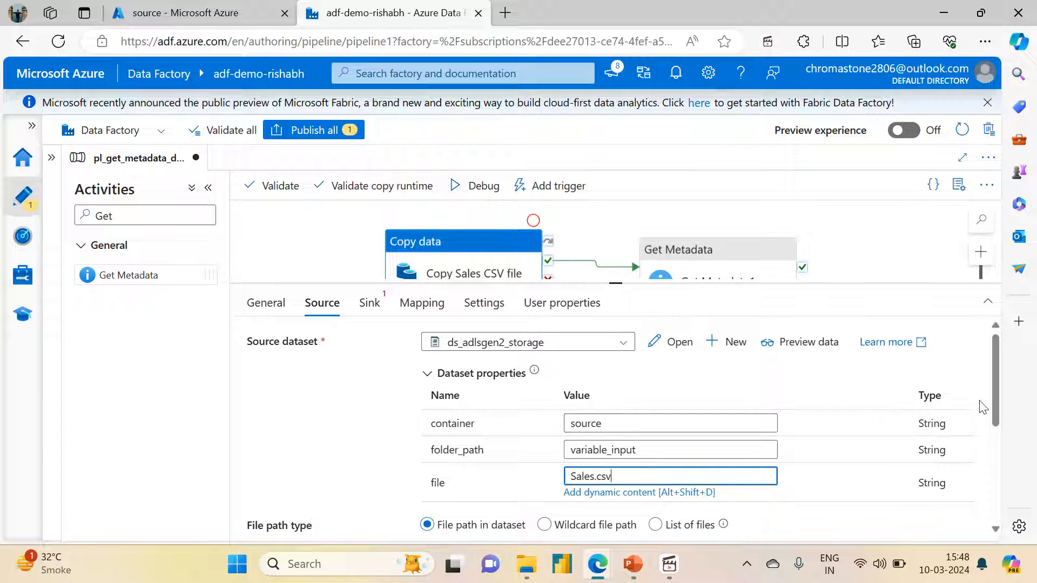
left_click_drag(996, 400, 537, 326)
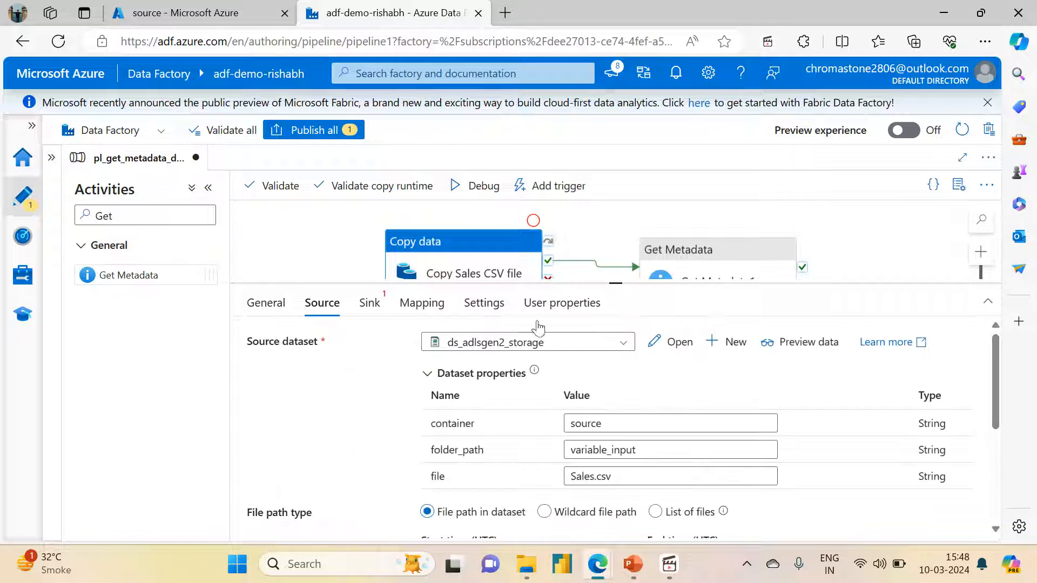
Choose ds_adlsgen2_storage as the sink dataset of the Copy Sales CSV file activity
left_click(369, 303)
left_click(499, 350)
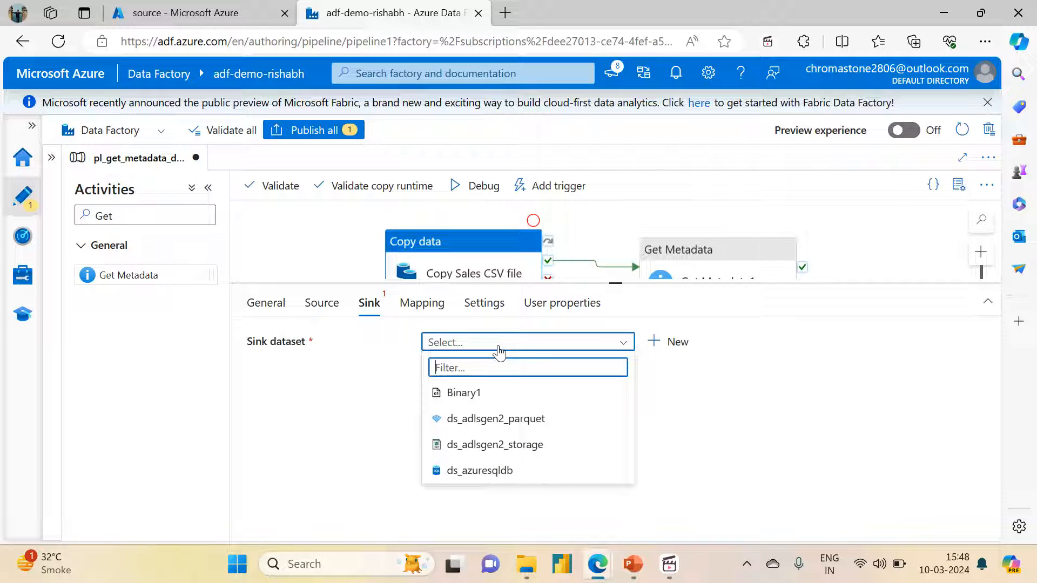
left_click(472, 443)
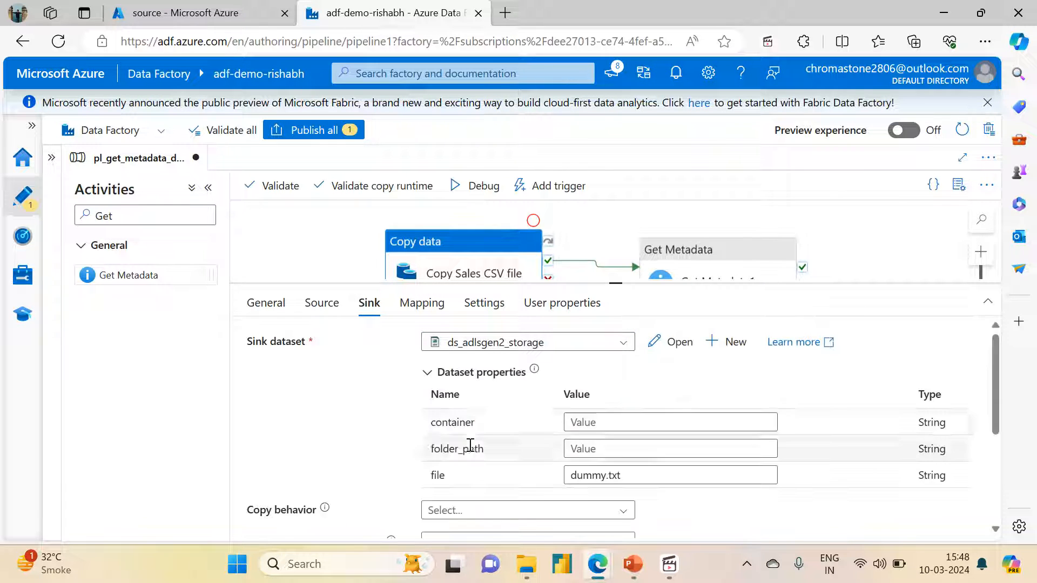
Set the sink dataset properties to container sink, folder_path variable_output and file Sales.csv
left_click(611, 423)
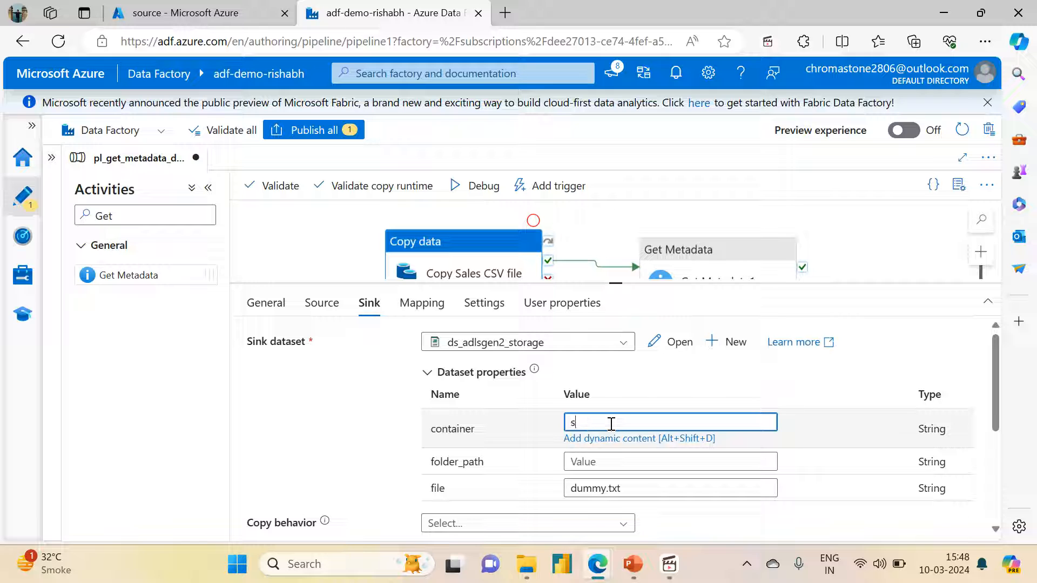
type("sink")
key("Tab")
type("va")
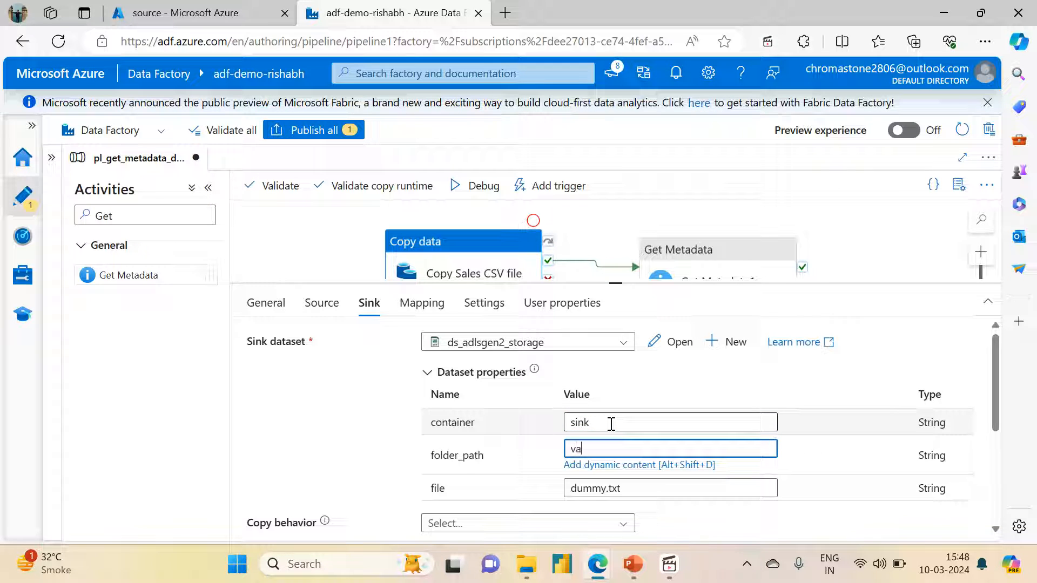
type("riable_output")
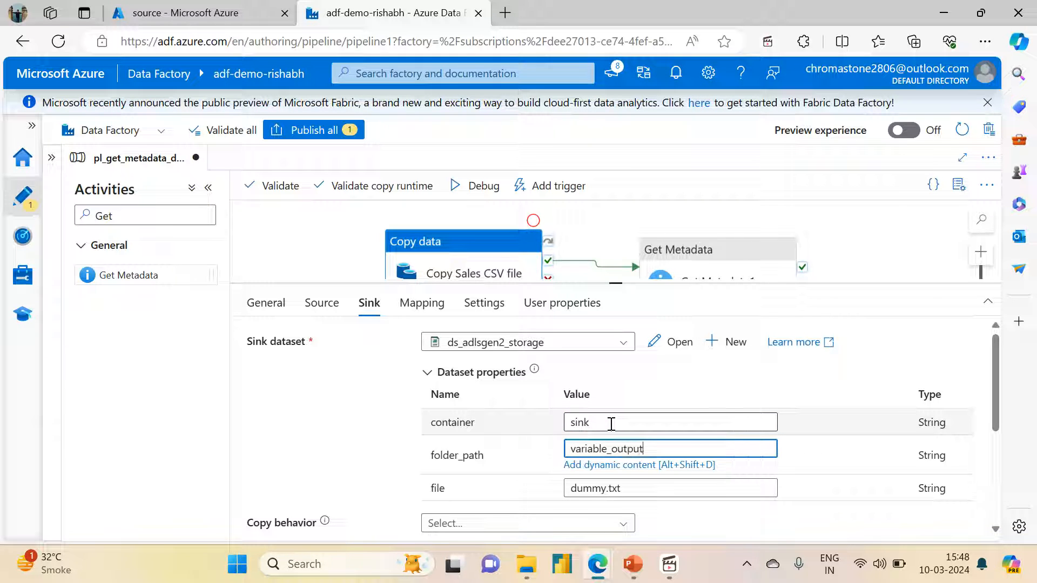
key("Tab")
type("sA")
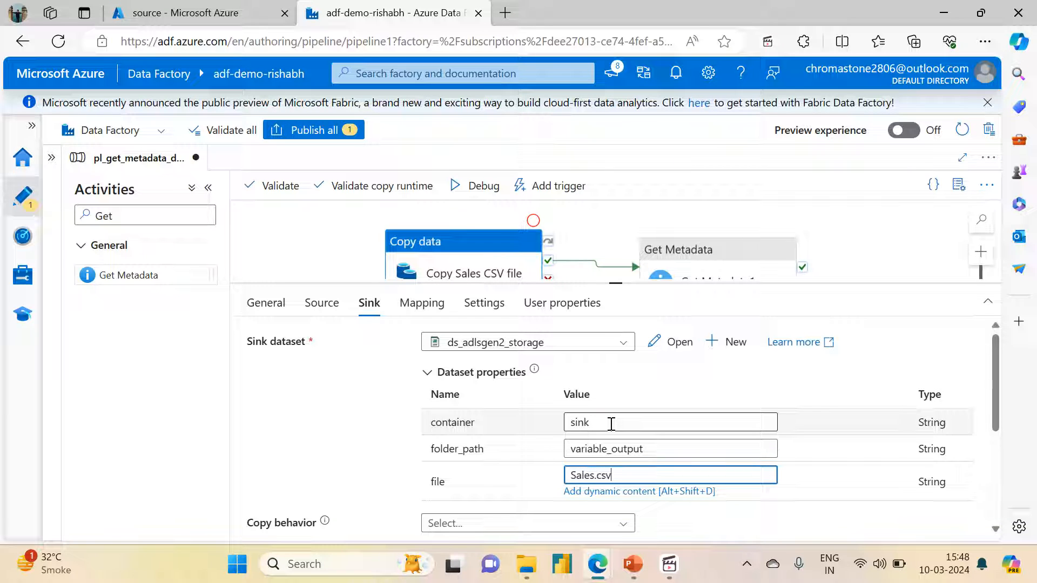
Add a metadata entry to the copy's sink named verified_by, with the verifier's first name as its value
scroll(997, 380, "down", 4)
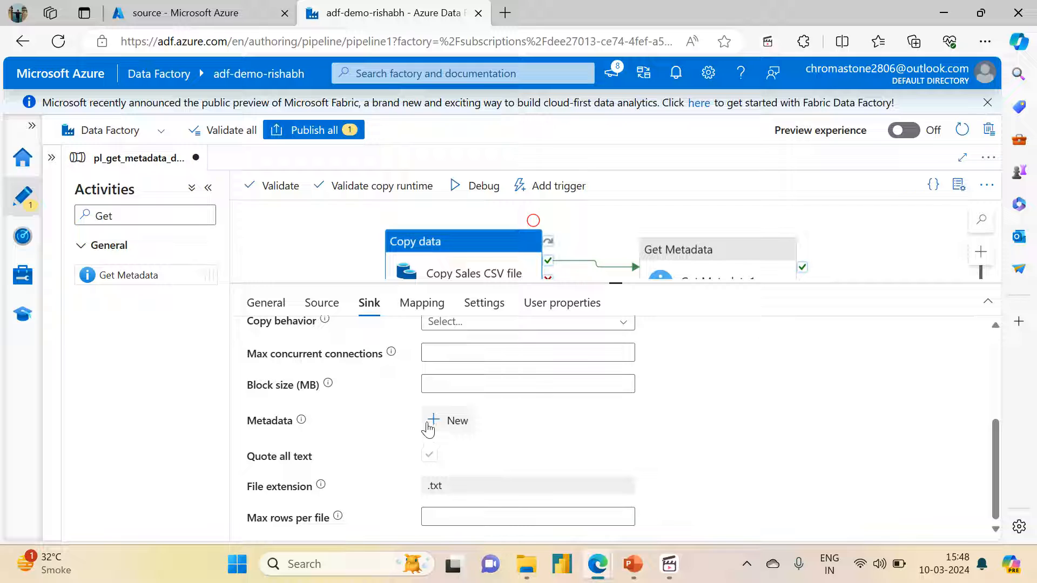
left_click(428, 423)
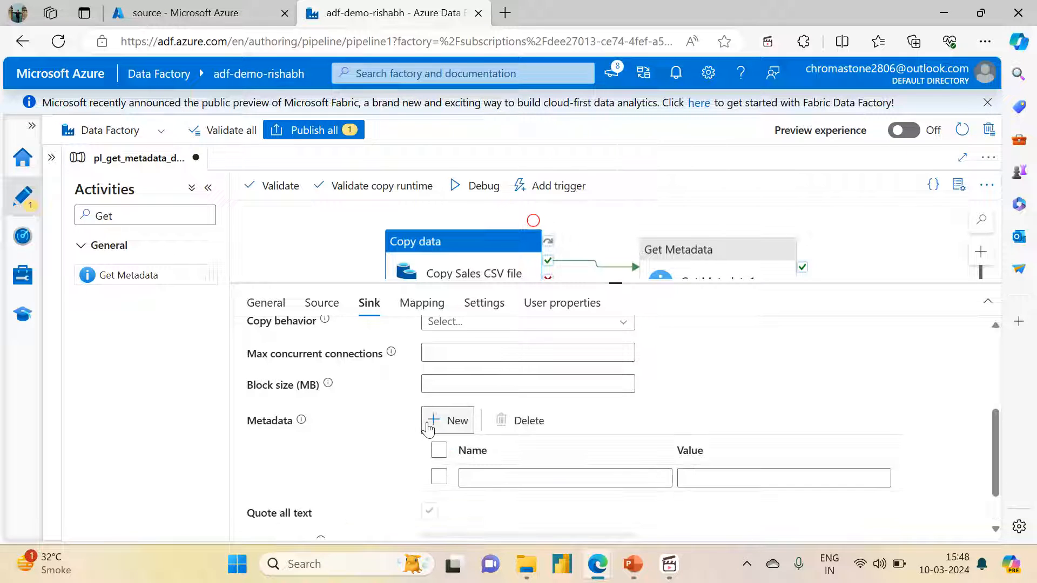
left_click(472, 477)
type("verified_by")
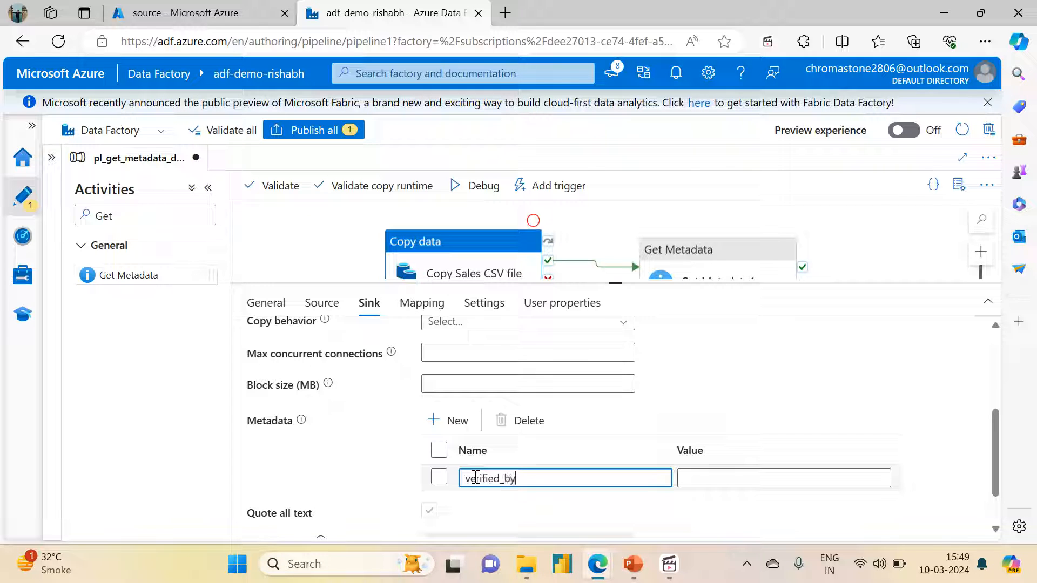
key("Tab")
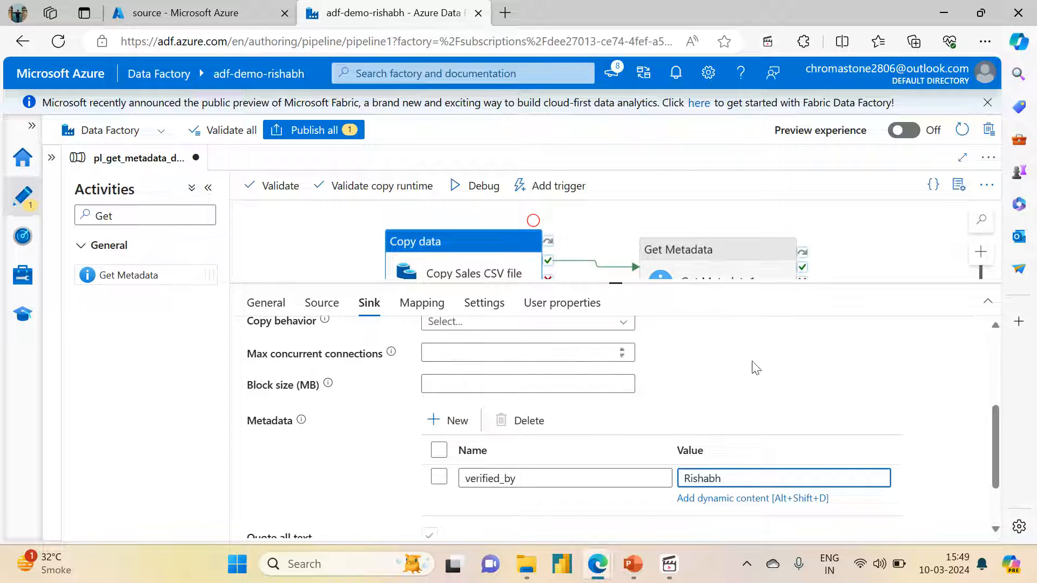
left_click(994, 454)
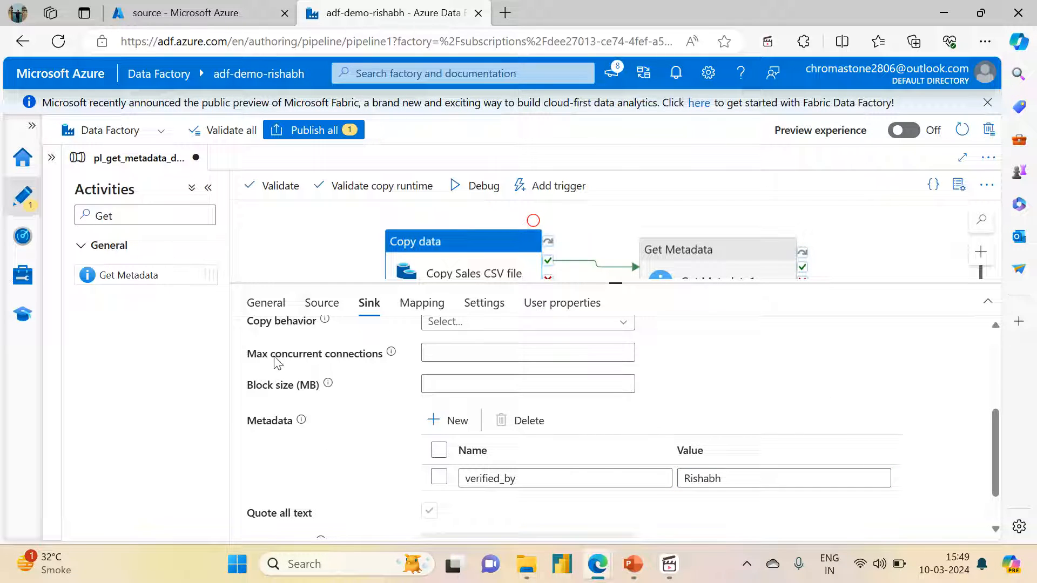
left_click_drag(996, 471, 994, 378)
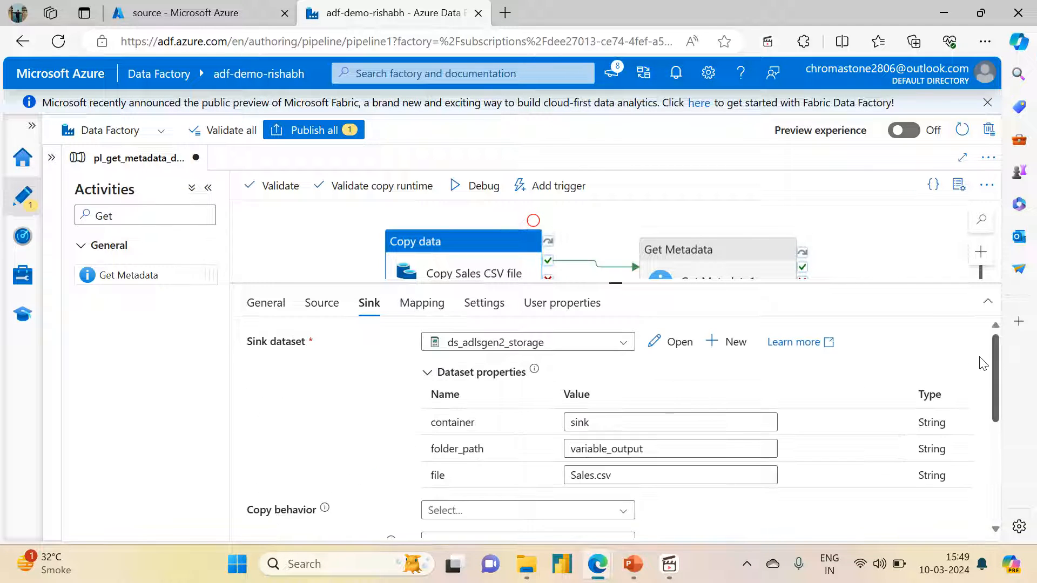
Choose ds_adlsgen2_storage as the dataset in the Get Metadata activity's settings
left_click(703, 249)
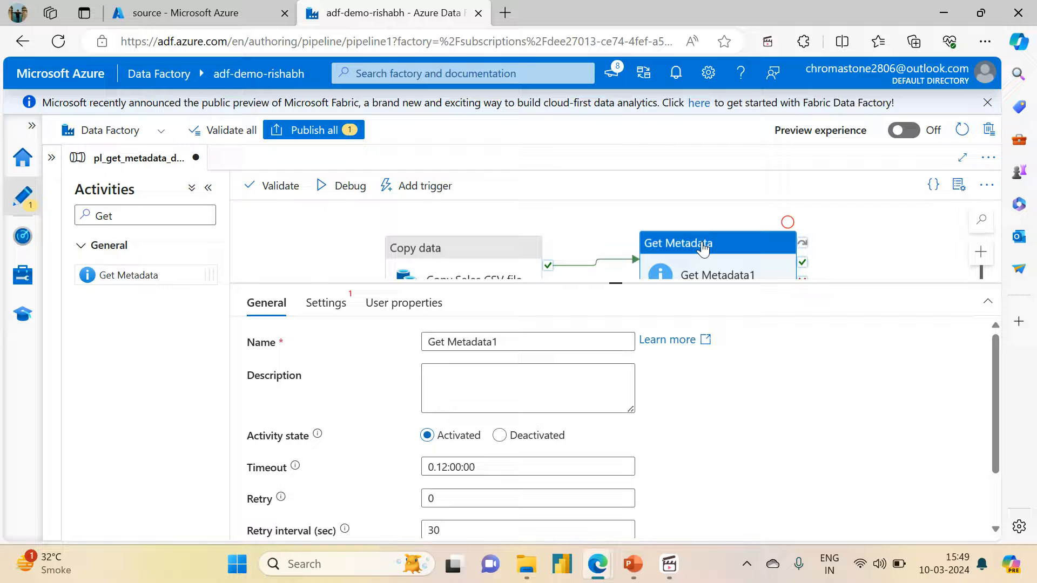
left_click(326, 303)
left_click(458, 345)
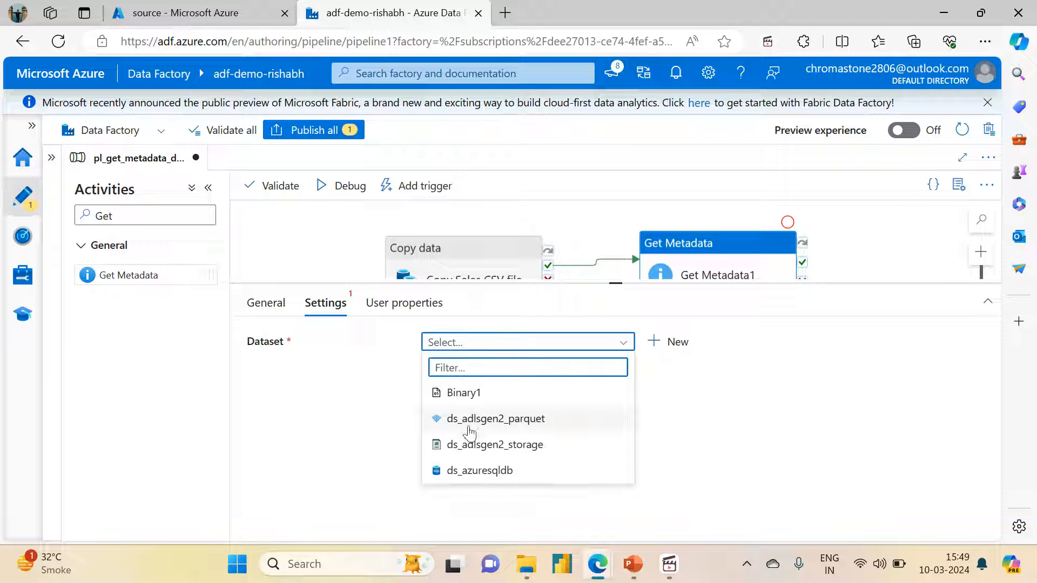
left_click(459, 444)
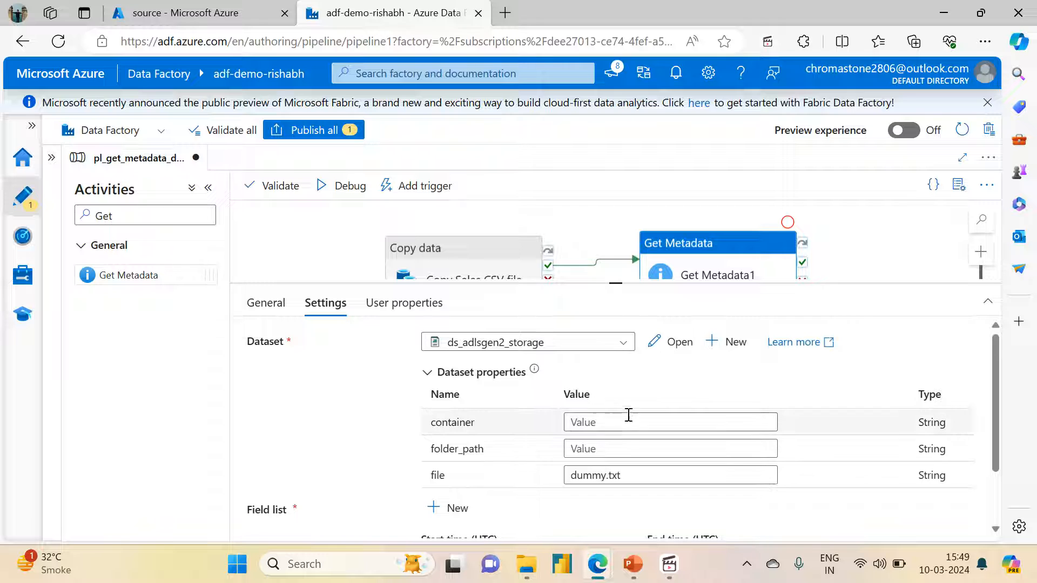
Set the Get Metadata dataset properties to container sink, folder_path variable_output and file Sales.csv
left_click(628, 416)
type("sink")
key("Tab")
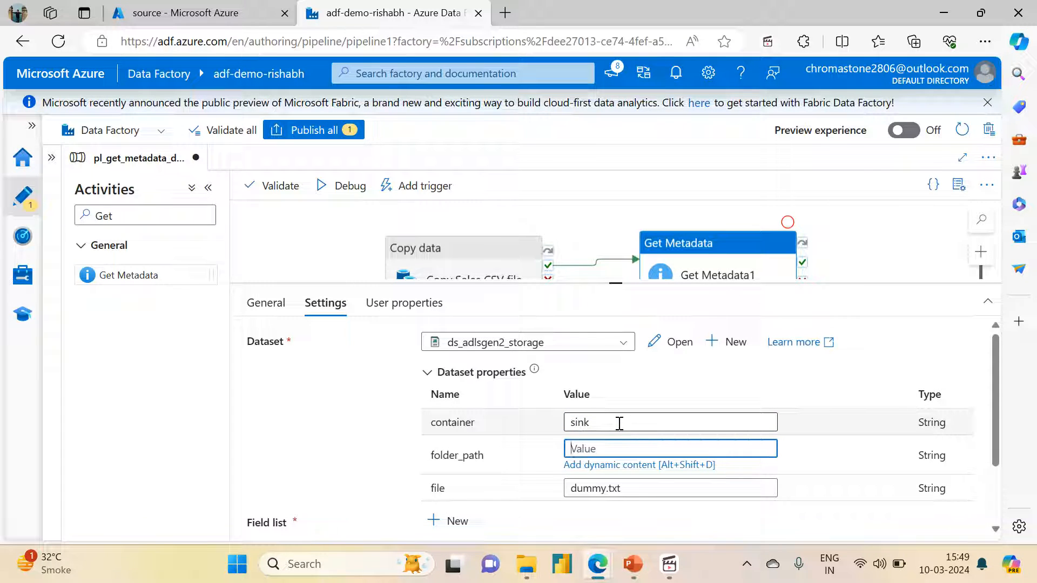
type("variable_outpu")
key("Tab")
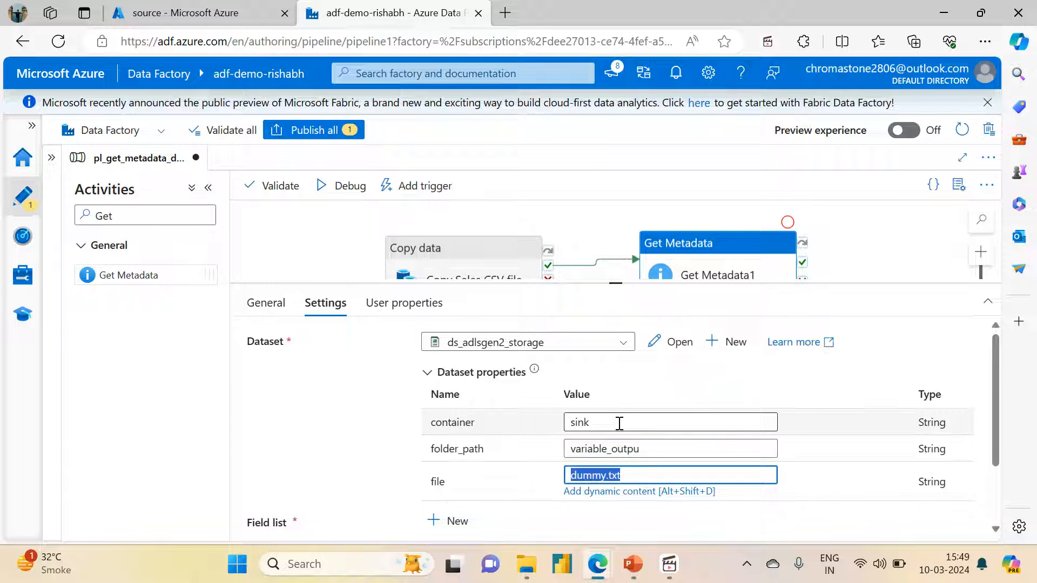
left_click(662, 448)
type("t")
key("Tab")
type("S")
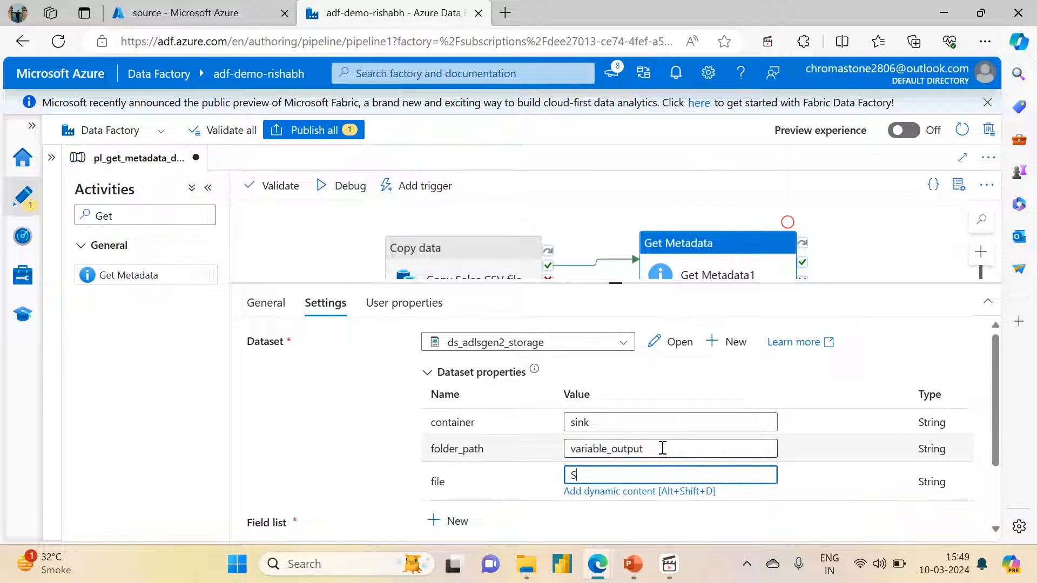
type("ales.csv")
Add a field list entry to the Get Metadata activity with Structure as its argument
left_click_drag(996, 425, 985, 536)
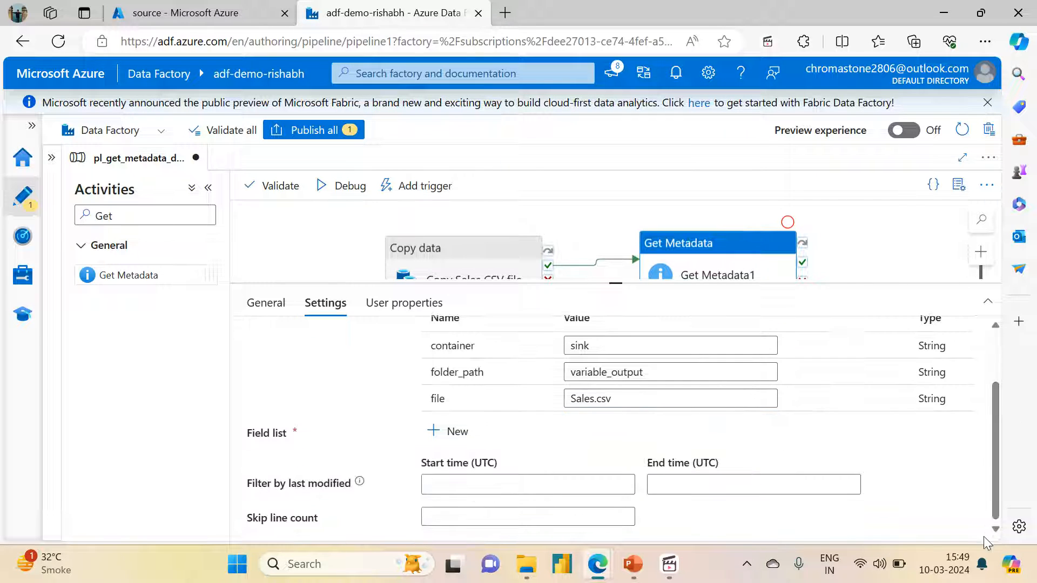
left_click(437, 434)
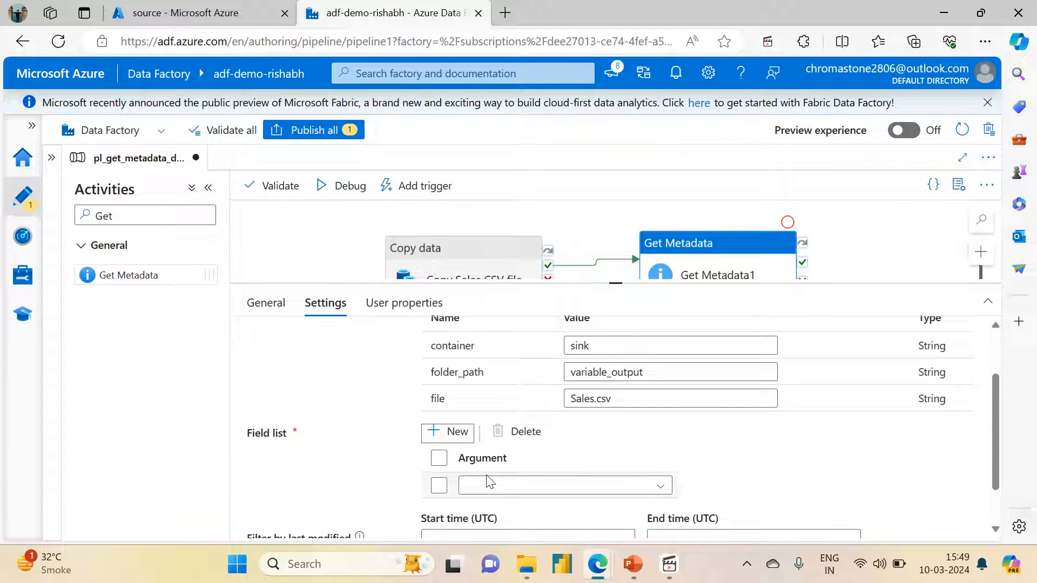
left_click(487, 488)
key("Down")
key("Down")
key("Down")
key("Down")
key("Down")
key("Down")
key("Down")
key("Down")
key("Down")
key("Down")
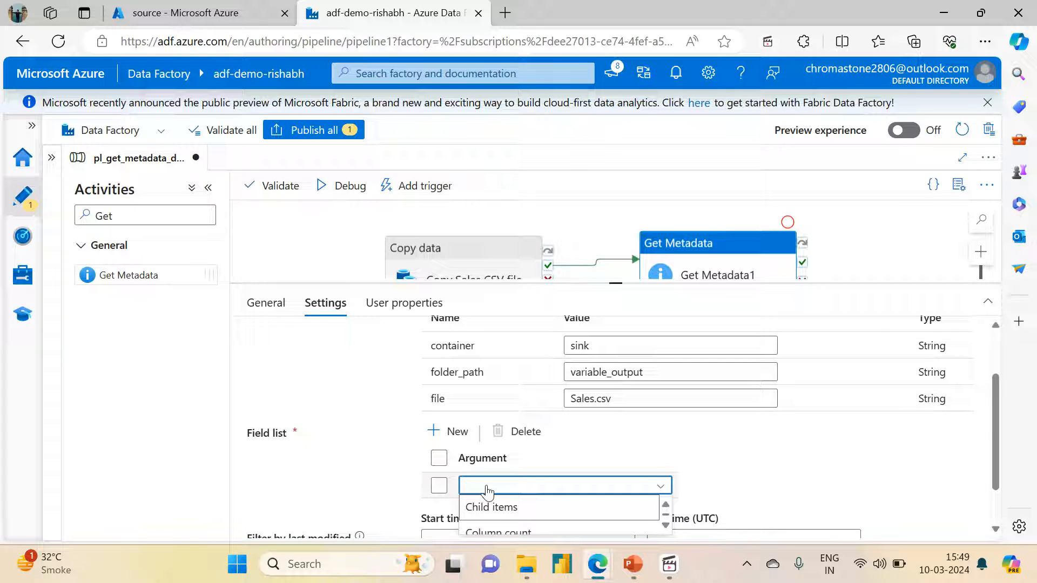
key("Down")
key("Down")
key("Down")
key("Down")
key("Down")
key("Down")
key("Down")
key("Down")
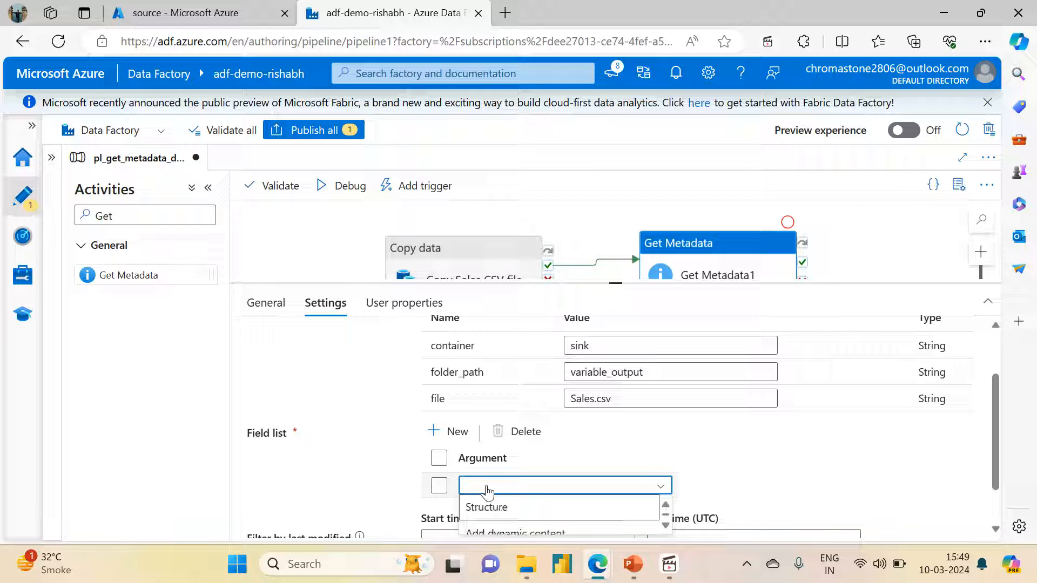
key("Return")
Review the other arguments available for the Get Metadata activity's field list entry
left_click(486, 490)
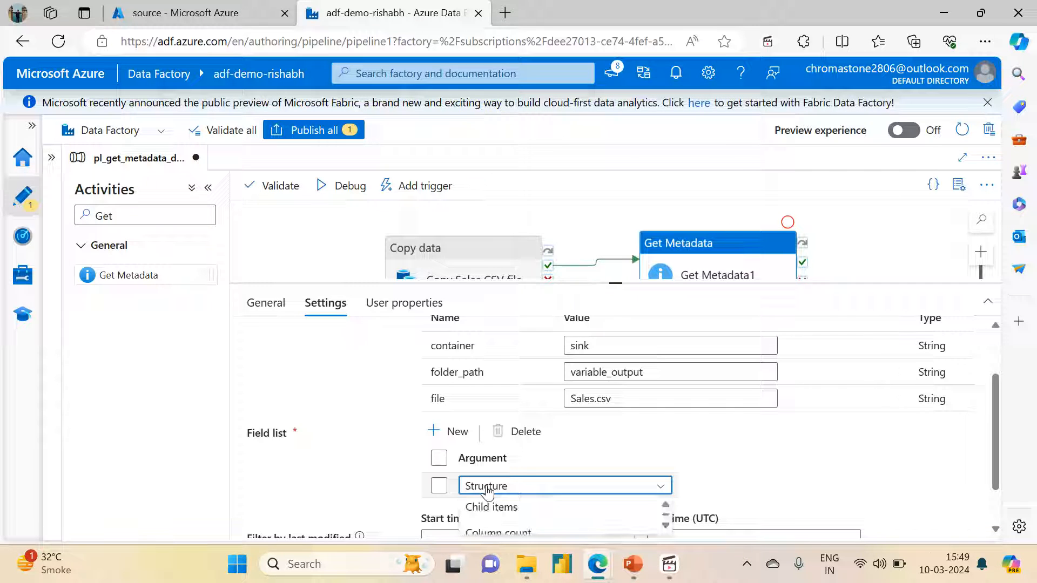
key("Down")
key("Down")
key("Down")
key("Down")
key("Down")
key("Down")
key("Down")
key("Down")
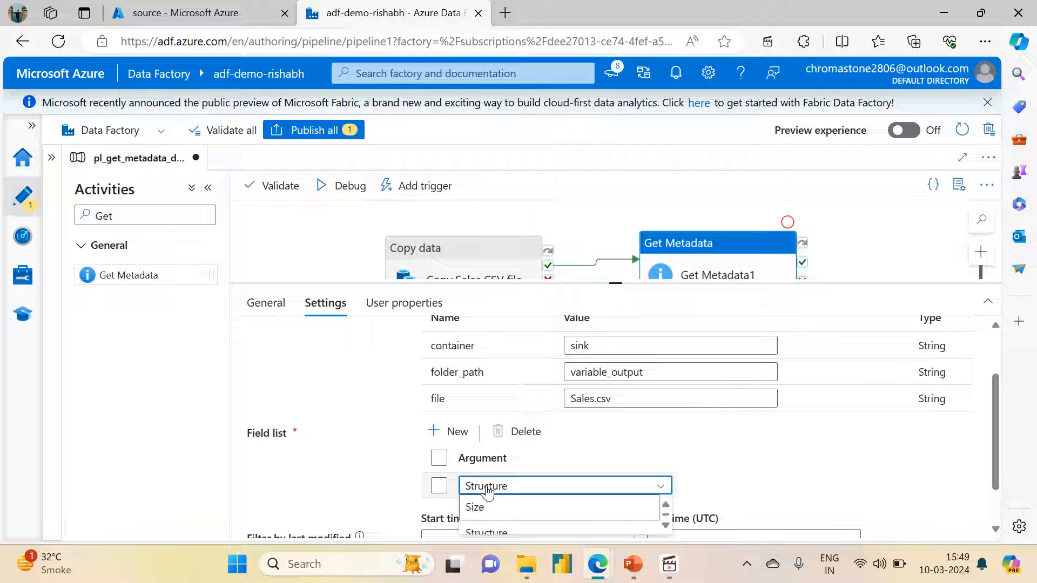
key("Return")
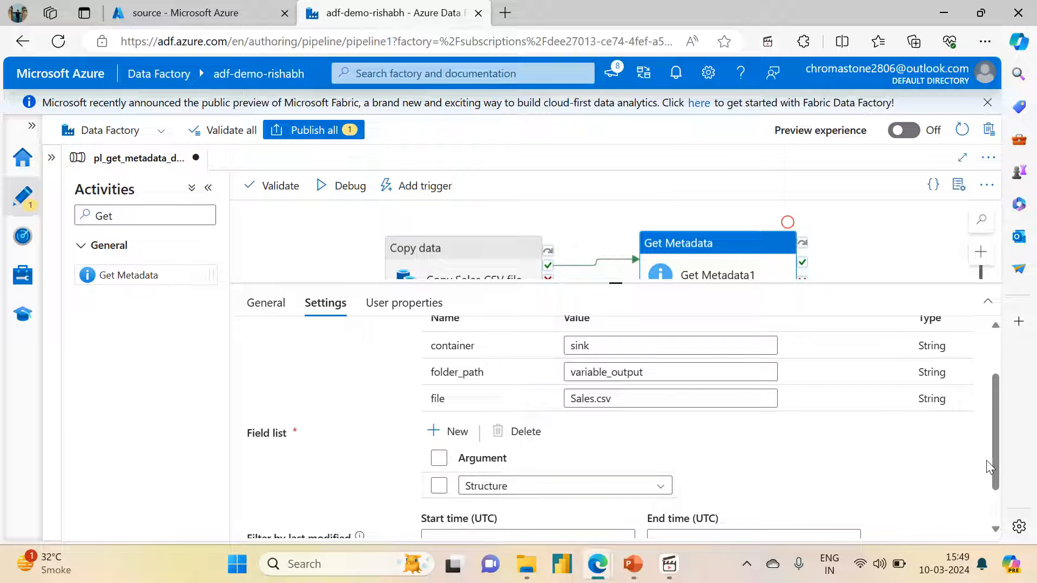
Enlarge the Get Metadata activity's configuration area so more of its field list settings fit
scroll(1002, 468, "down", 2)
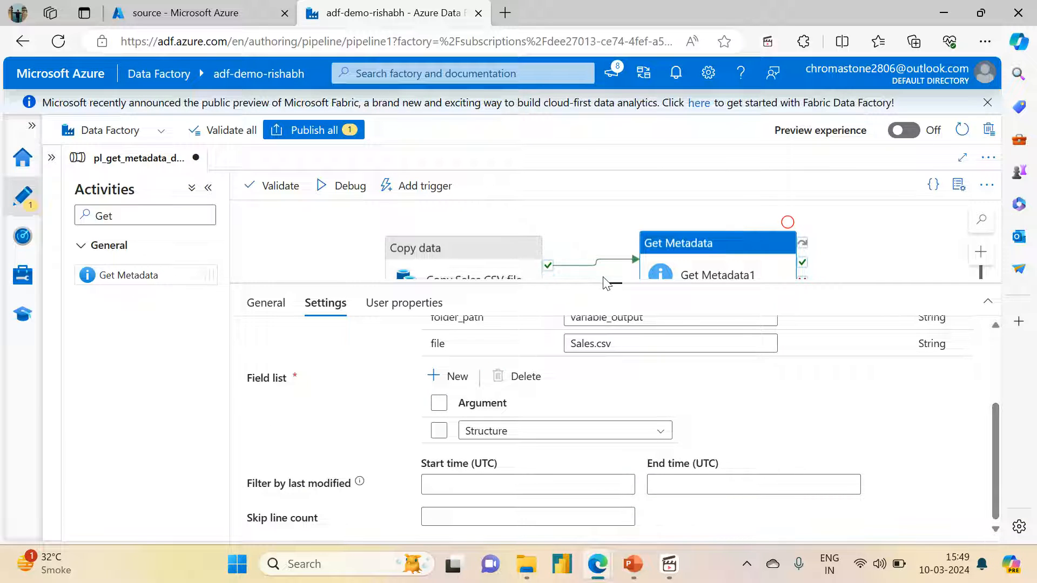
left_click_drag(609, 284, 611, 204)
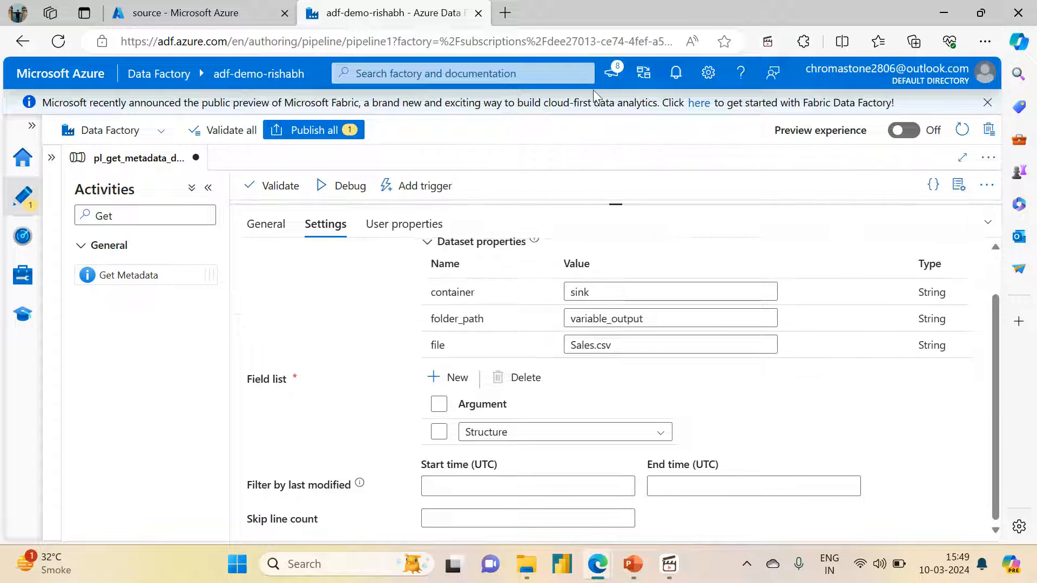
Replace the Get Metadata field list argument Structure with the dynamic content userProperties
left_click(556, 443)
key("Down")
key("Down")
key("Down")
key("Down")
key("Down")
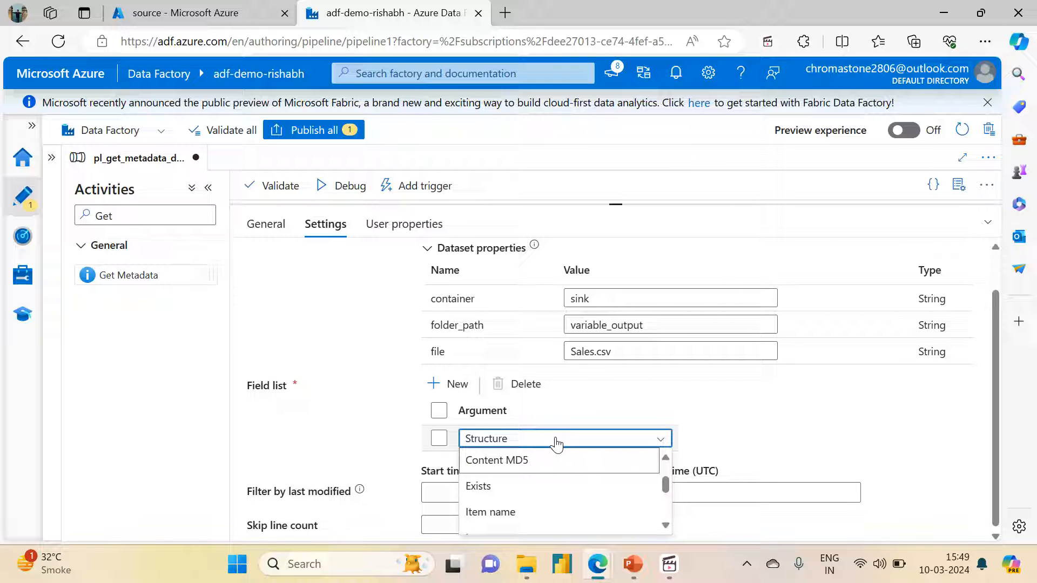
key("Down")
key("Down")
key("Down")
key("Down")
key("Down")
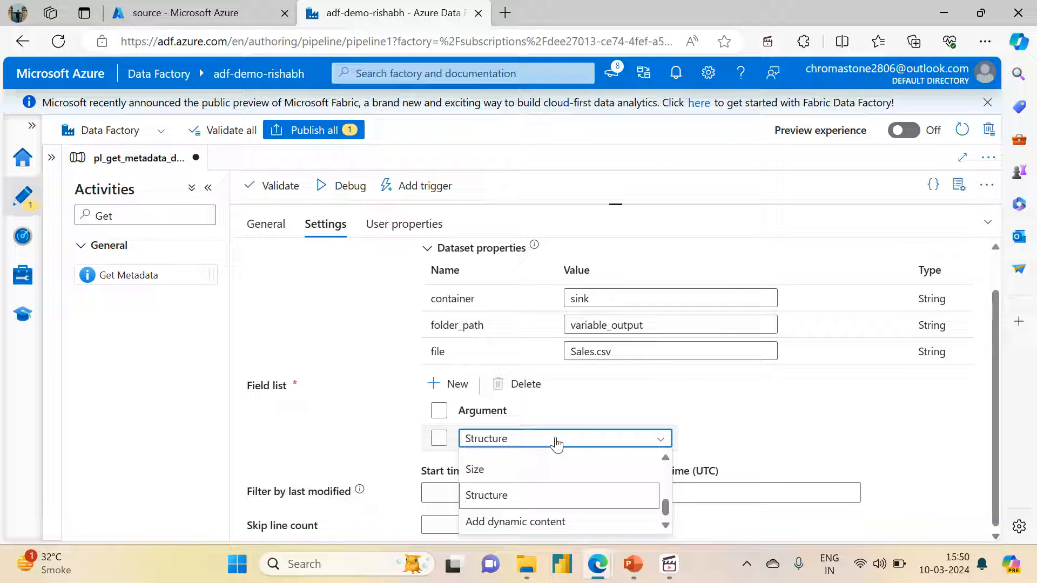
key("Return")
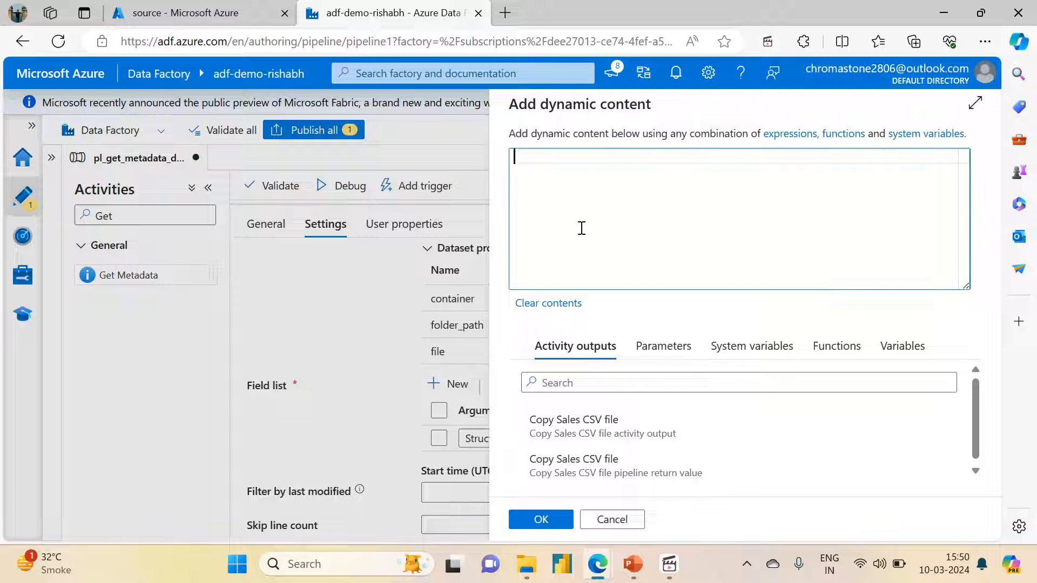
type("userProperties")
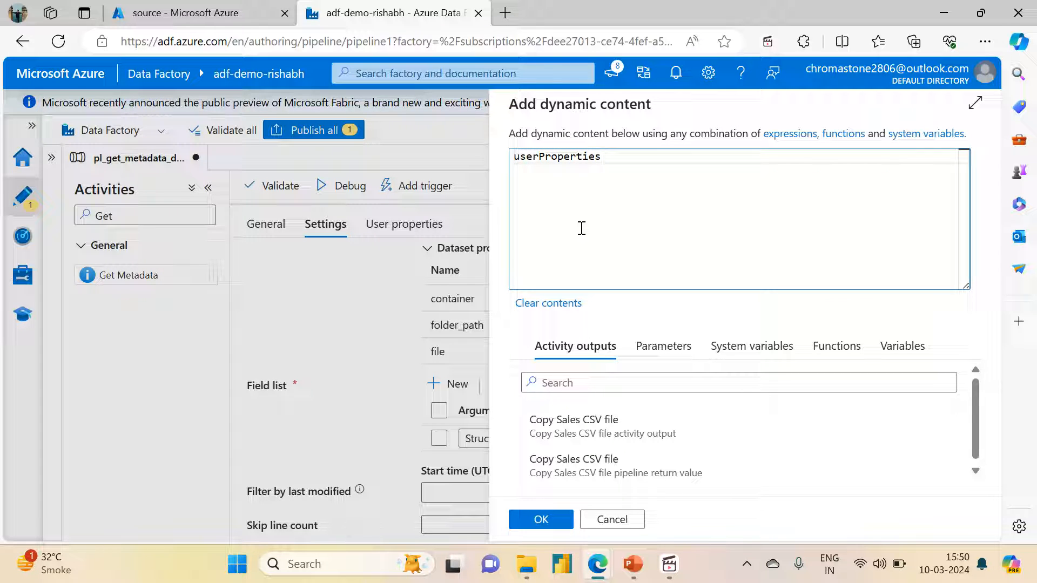
left_click(541, 519)
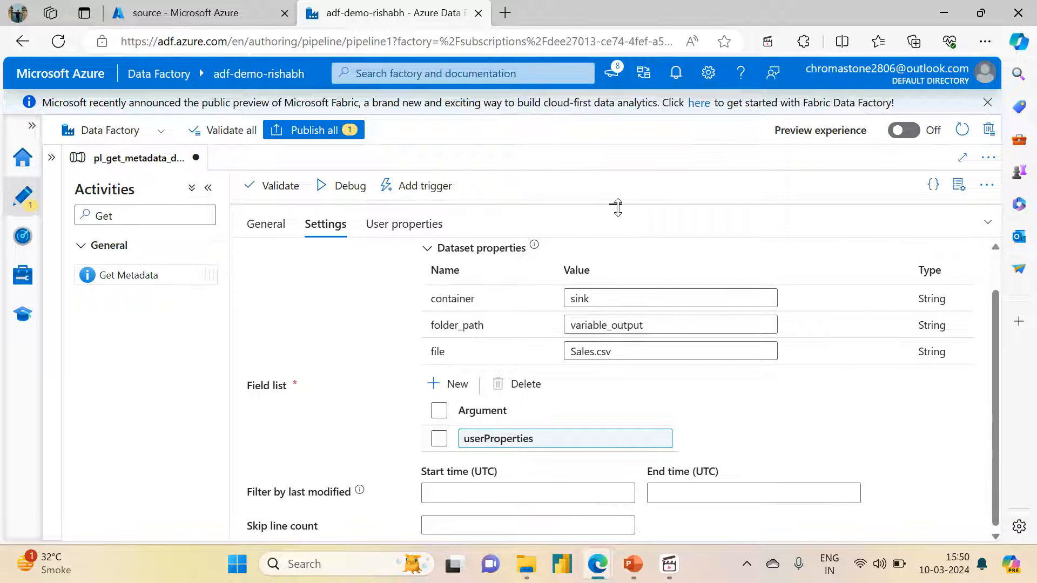
Shrink the configuration area to show the whole pipeline canvas and validate the pipeline
left_click_drag(619, 206, 594, 444)
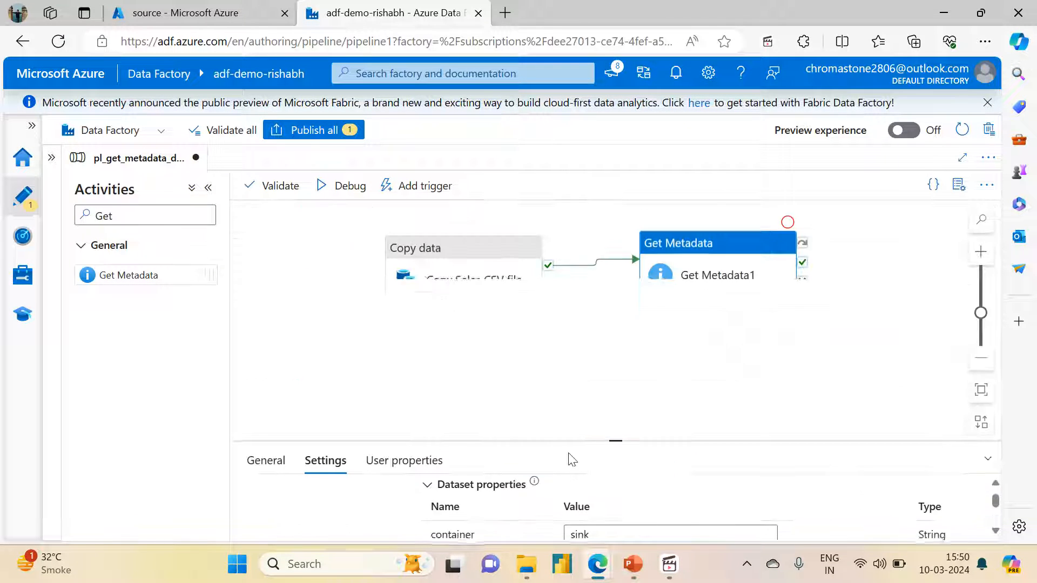
left_click(363, 227)
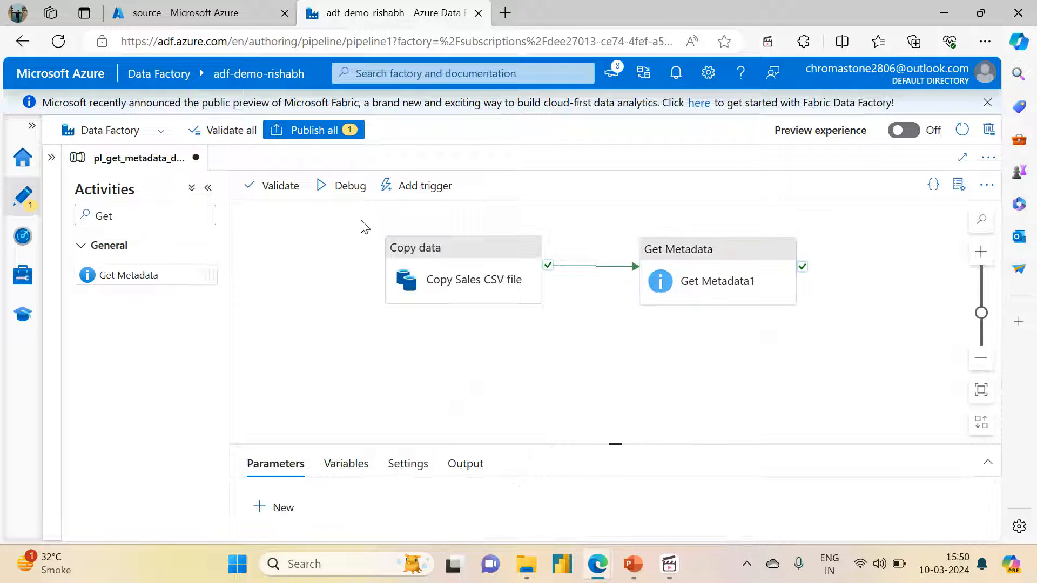
left_click(263, 196)
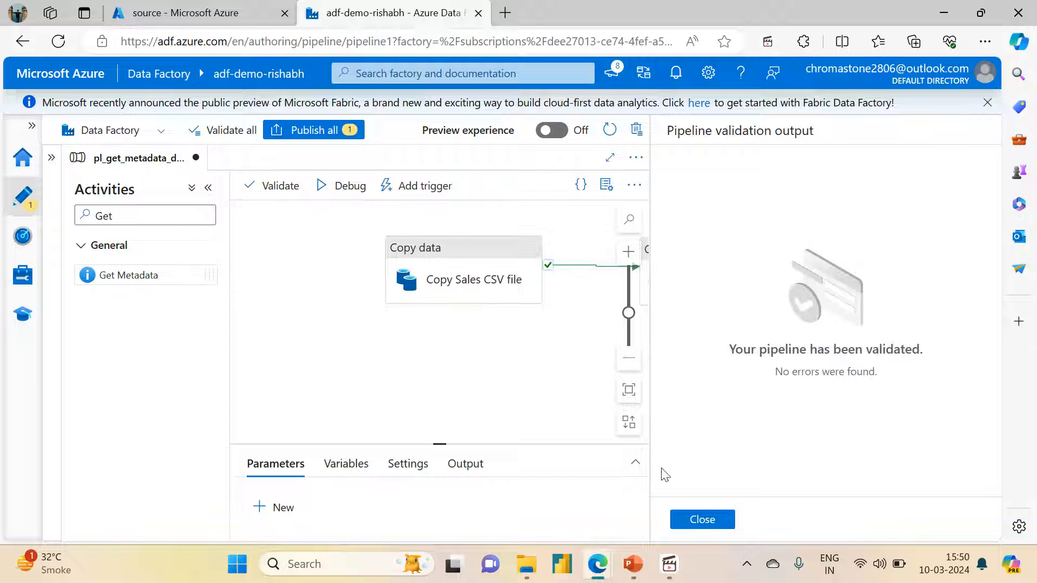
left_click(702, 519)
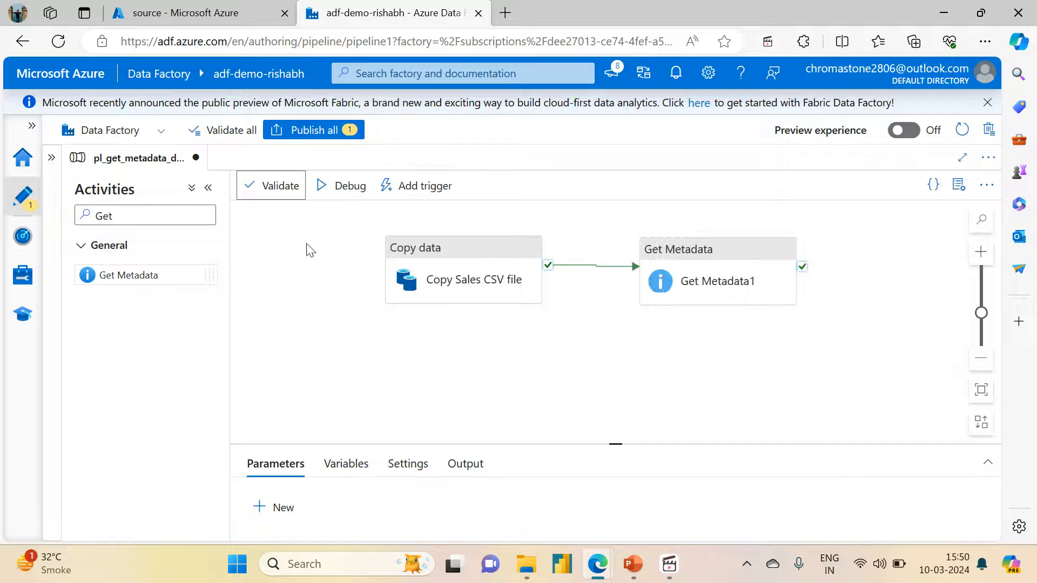
Run the pipeline in debug mode and refresh the run status for the copy and Get Metadata activities
left_click(341, 190)
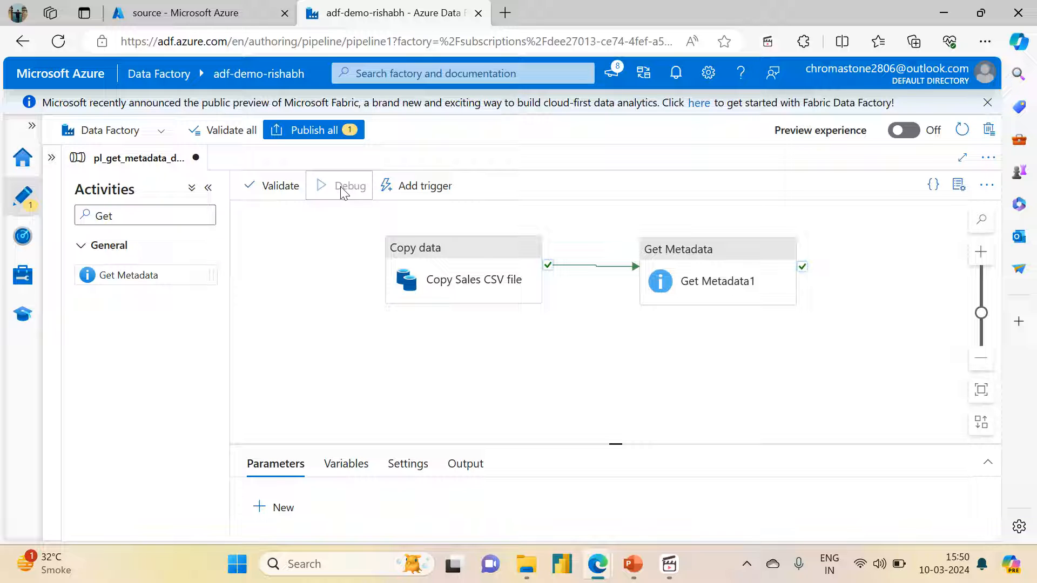
left_click_drag(609, 441, 586, 324)
left_click(584, 397)
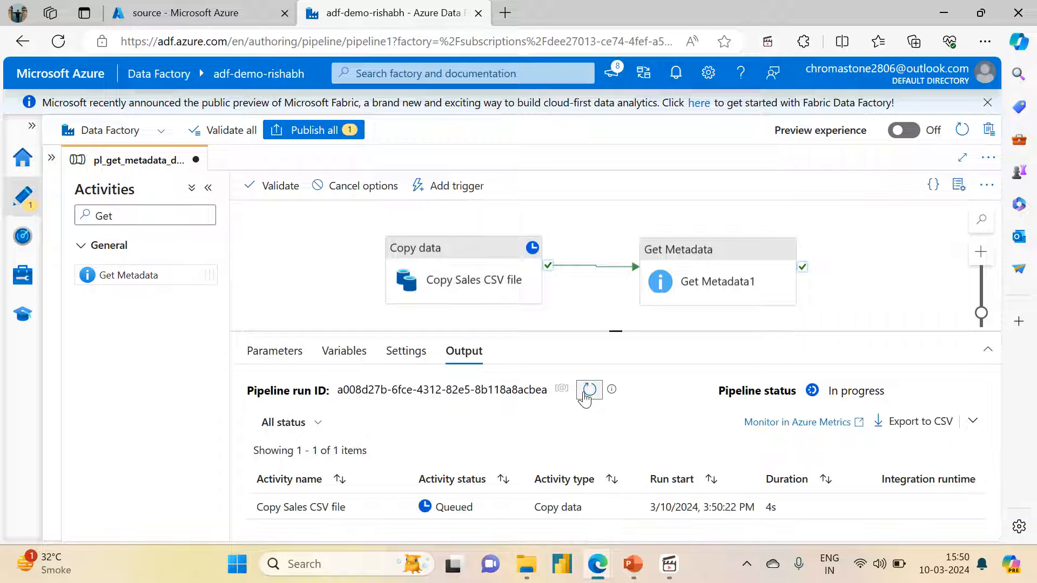
left_click(584, 397)
left_click(589, 390)
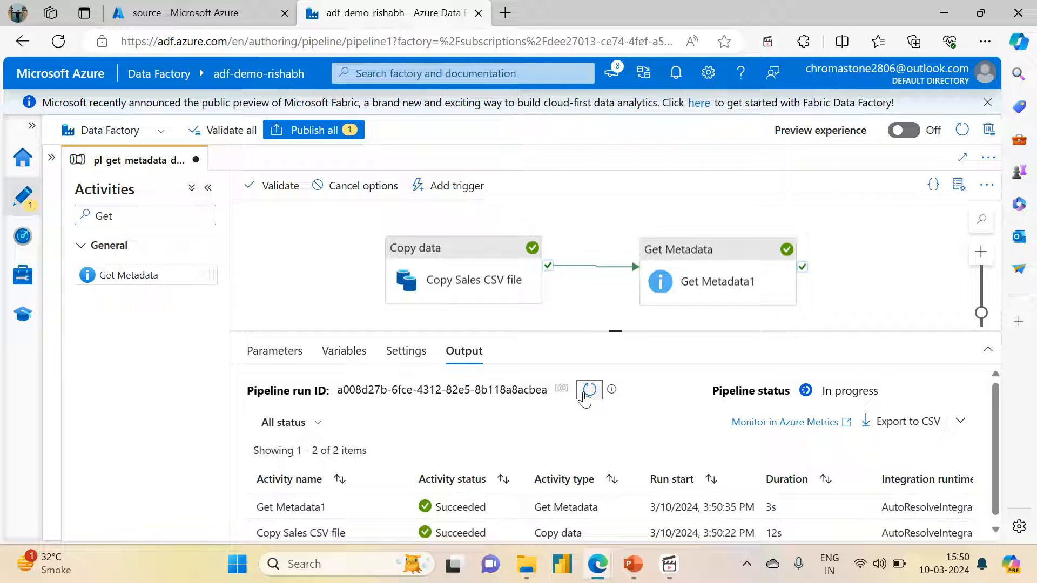
Switch to the Azure portal and examine the metadata of Sales.csv in the sink container's variable_output folder
left_click(178, 8)
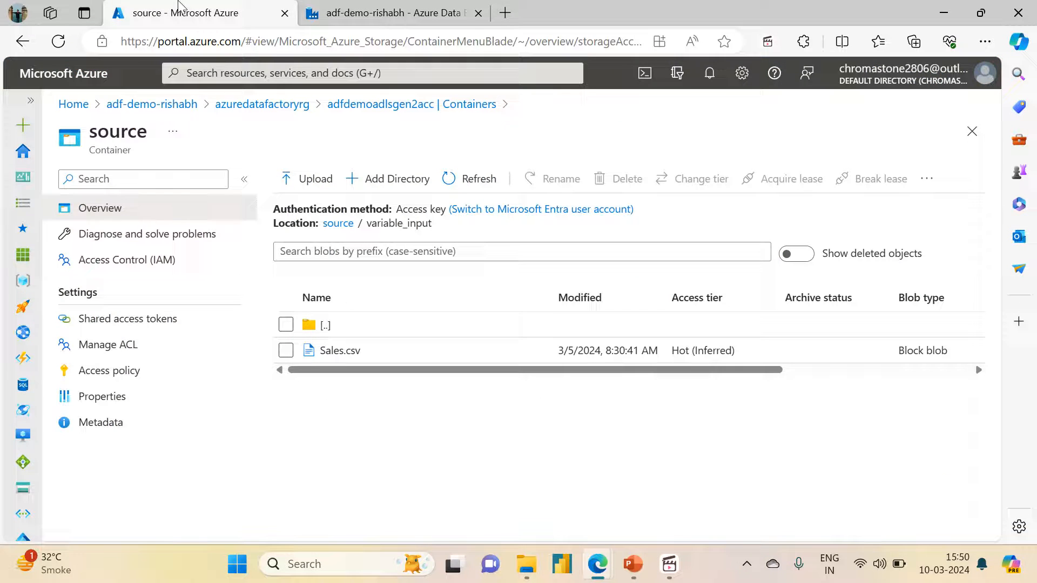
left_click(350, 223)
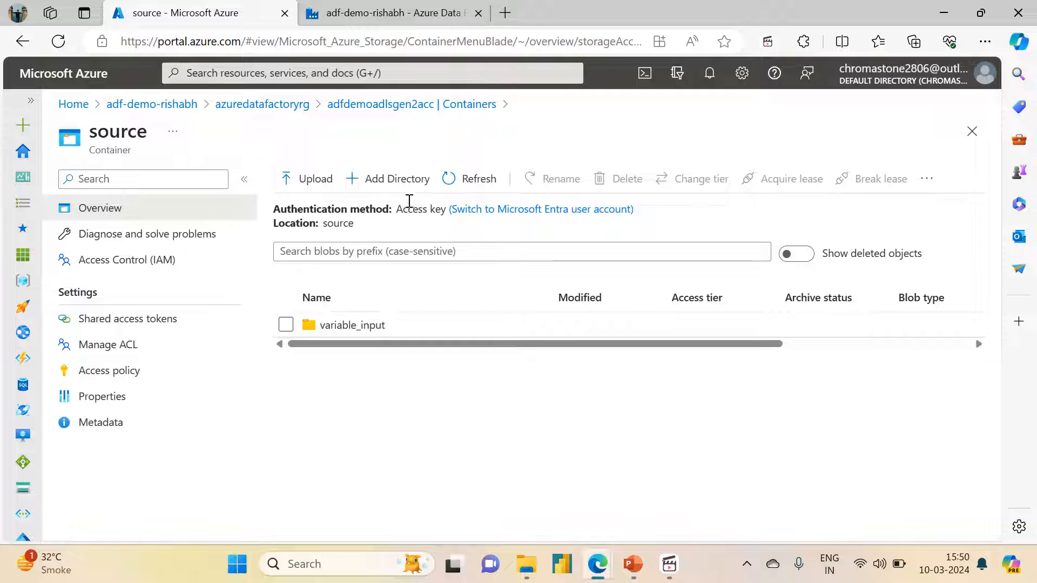
left_click(339, 106)
left_click(308, 337)
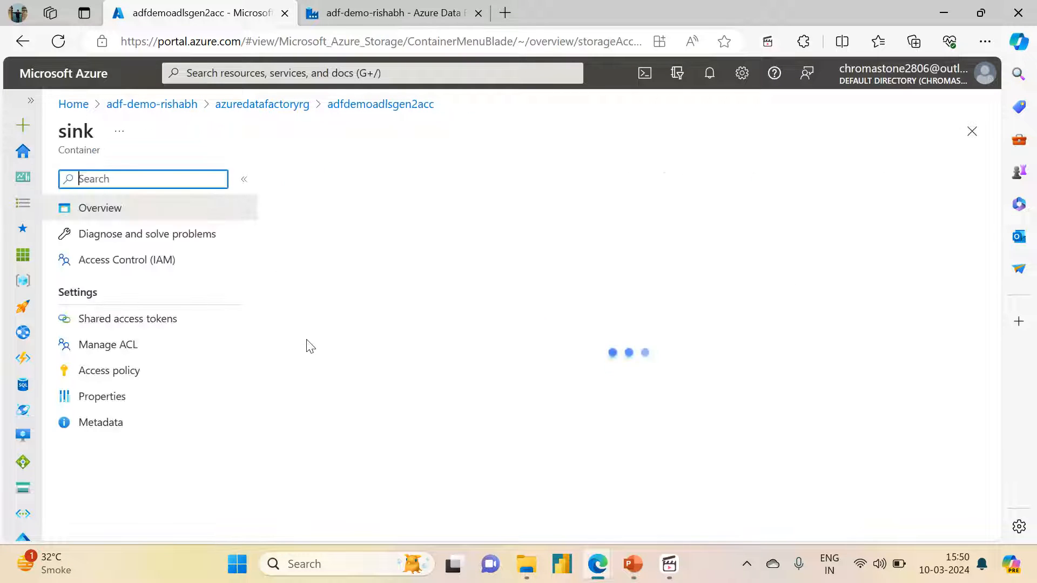
left_click(340, 326)
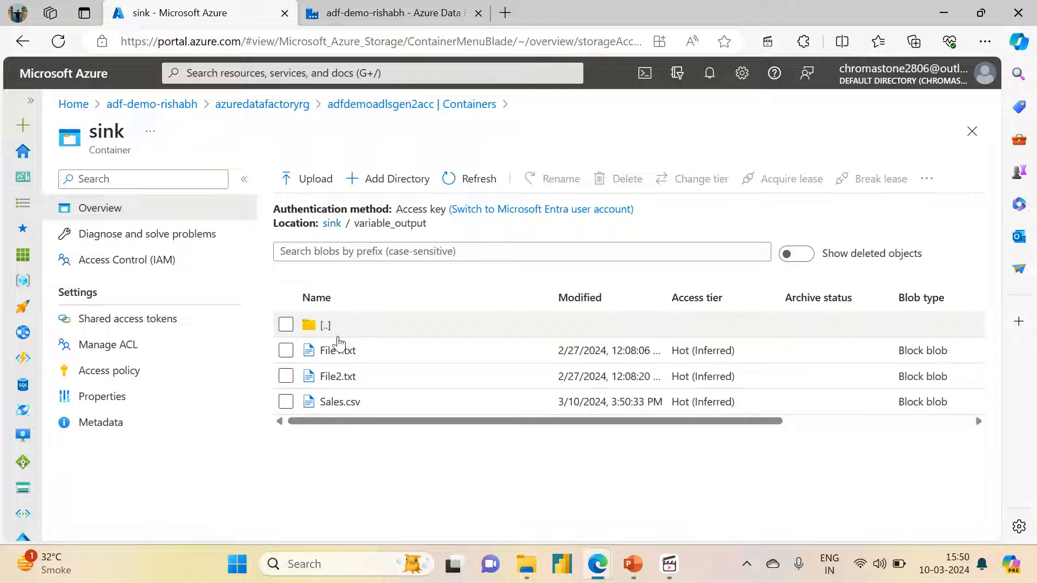
left_click(330, 404)
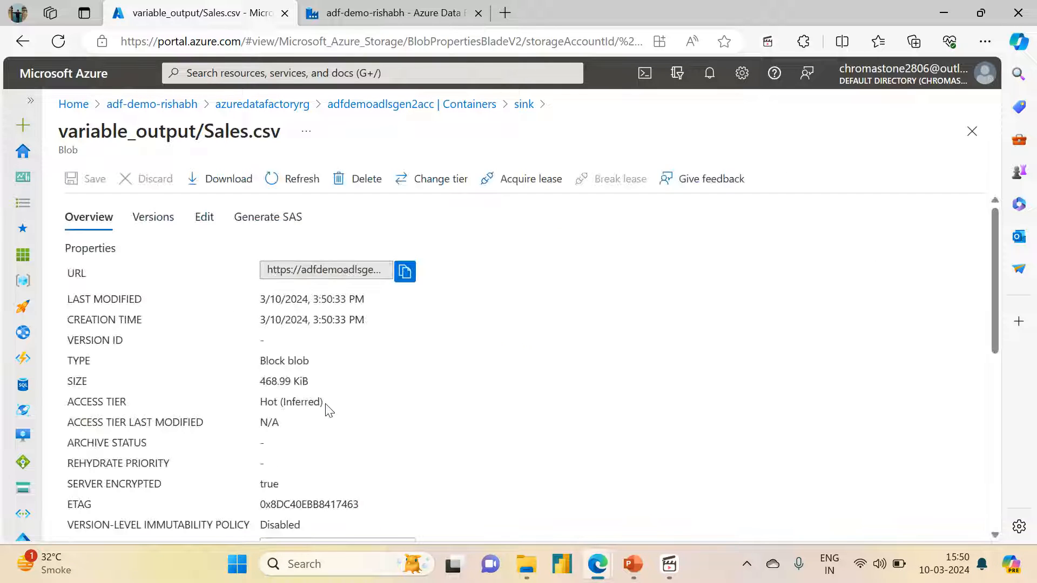
left_click_drag(983, 346, 982, 536)
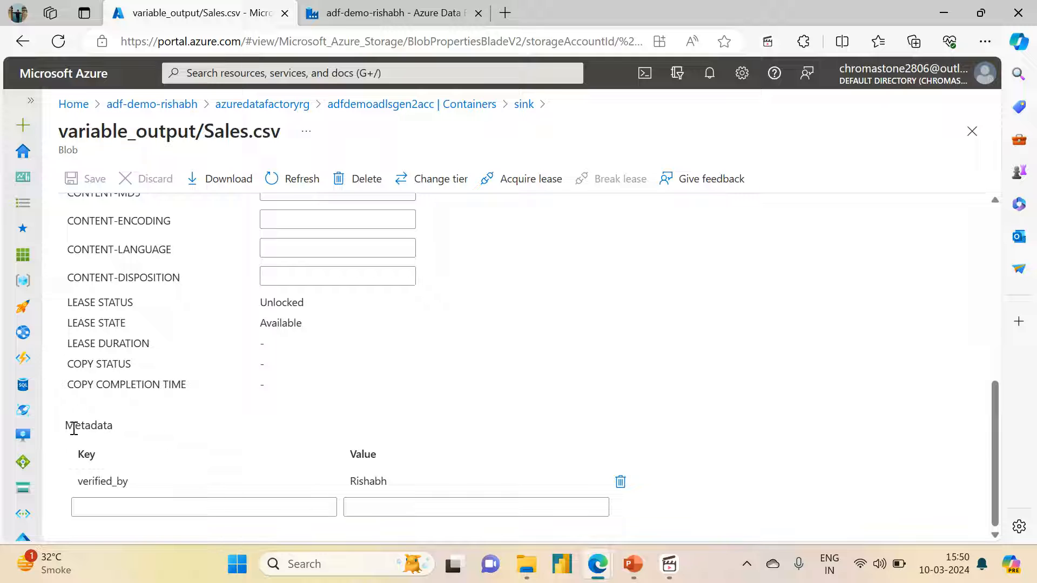
left_click_drag(65, 426, 121, 435)
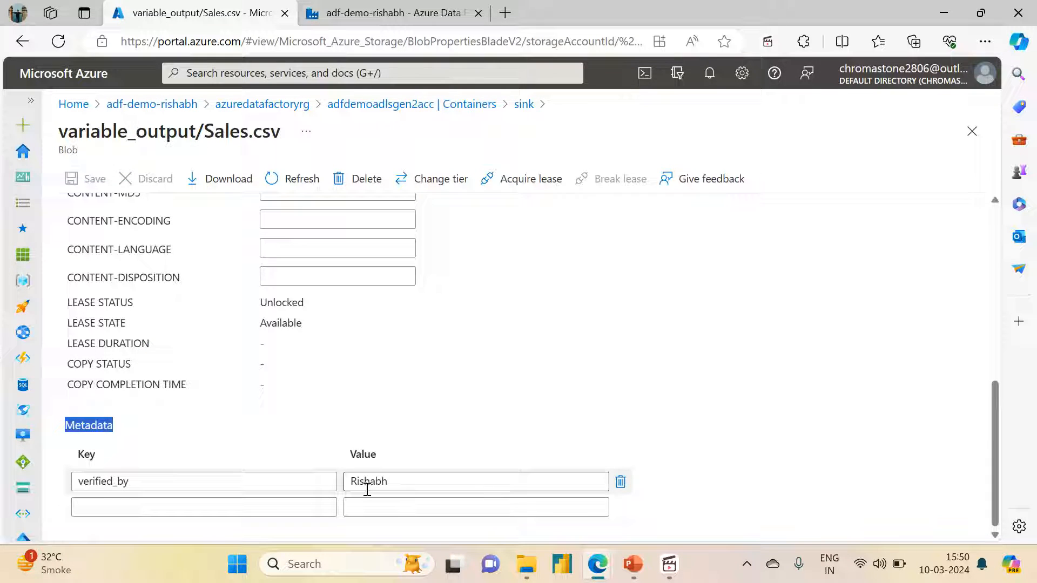
Return to Data Factory and check the input of the Get Metadata activity's debug run
left_click(389, 13)
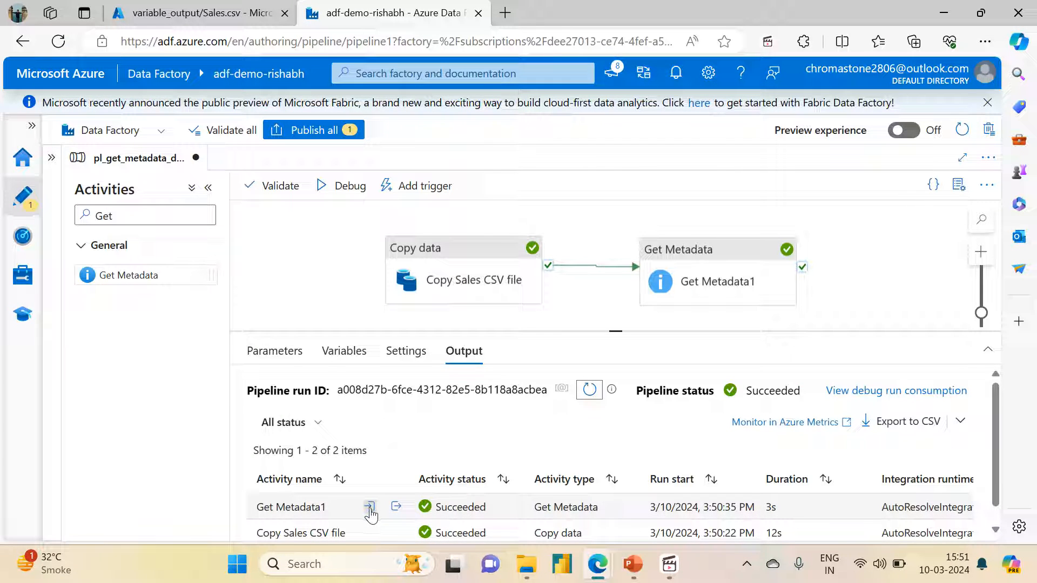
left_click(370, 506)
left_click(519, 282)
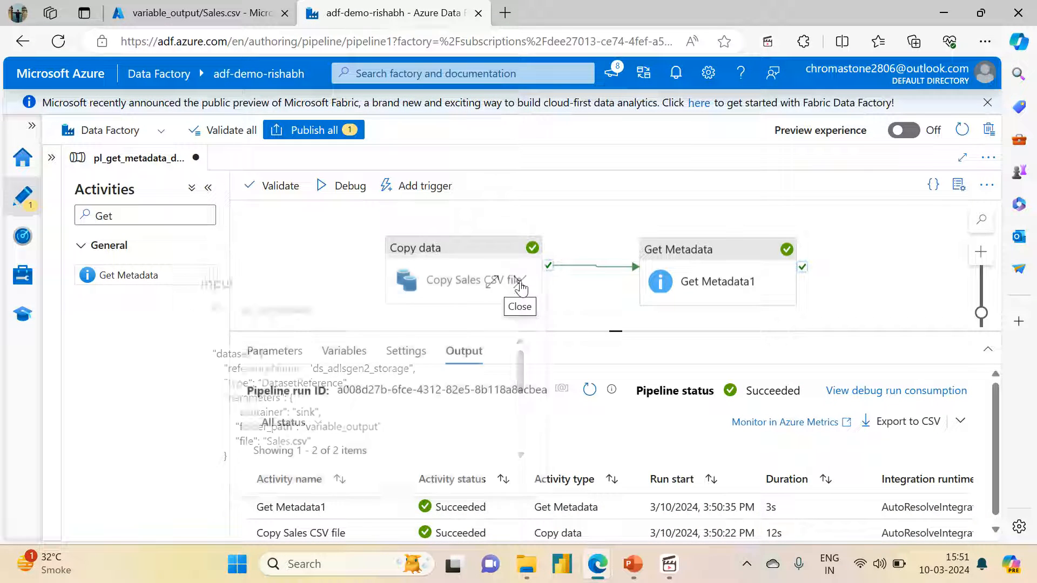
Examine the verified_by value under userProperties in the Get Metadata activity's run output
left_click(396, 507)
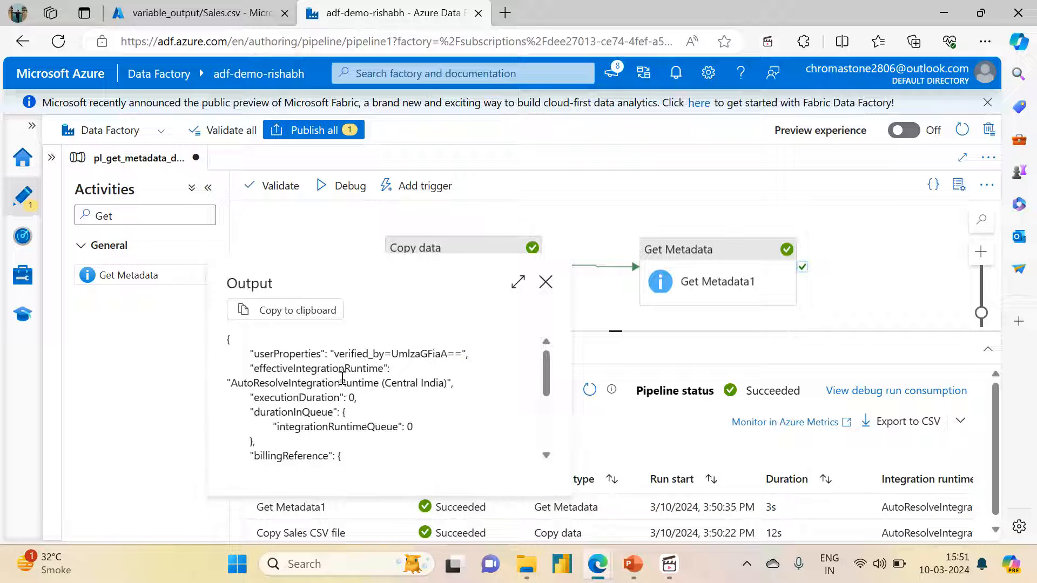
left_click_drag(334, 356, 393, 354)
triple_click(392, 355)
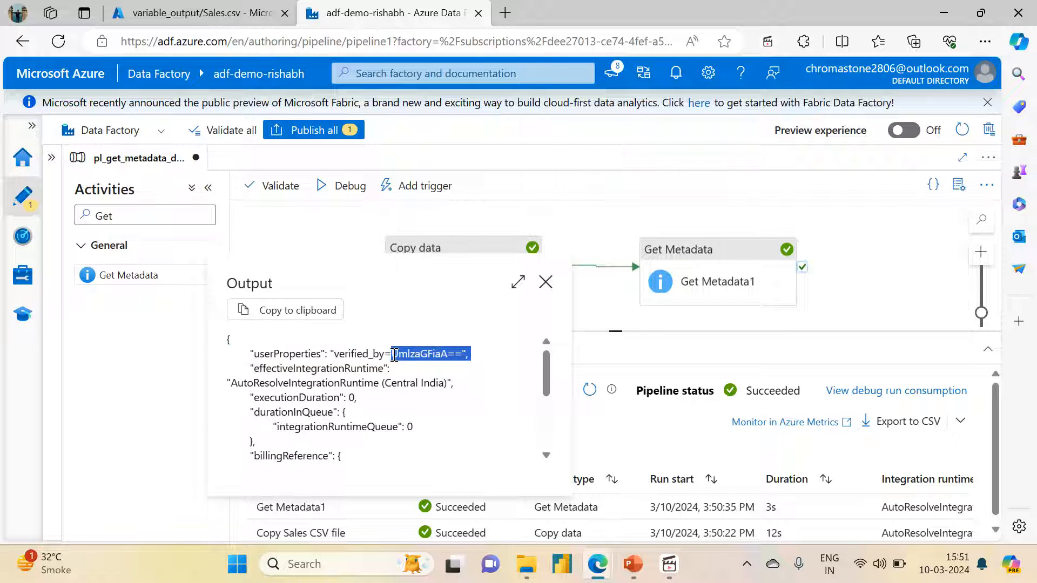
left_click(395, 354)
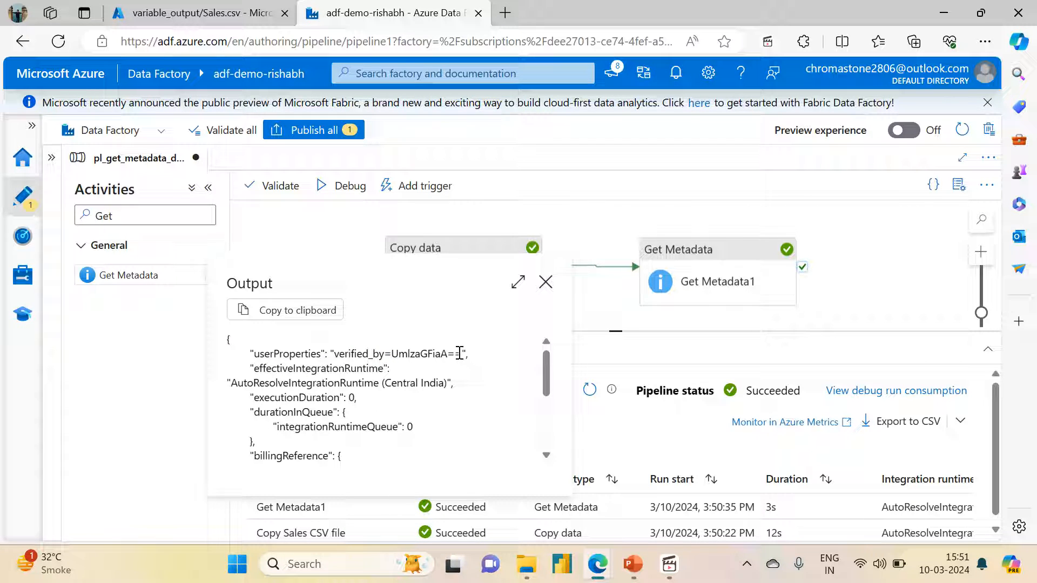
mouse_move(460, 354)
left_mouse_down()
mouse_move(411, 354)
mouse_move(462, 359)
left_mouse_up()
left_click(397, 354)
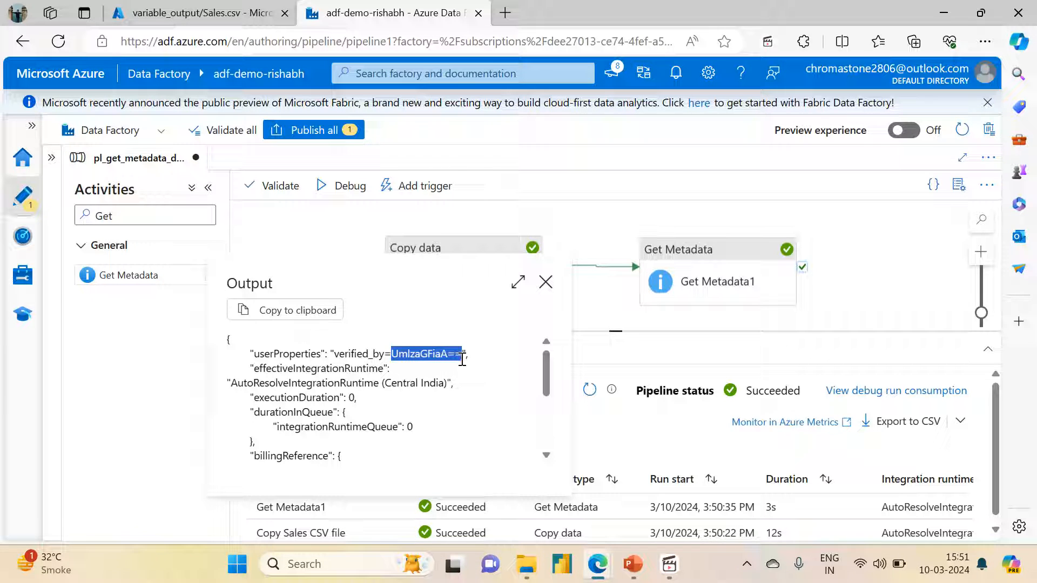
left_click(394, 353)
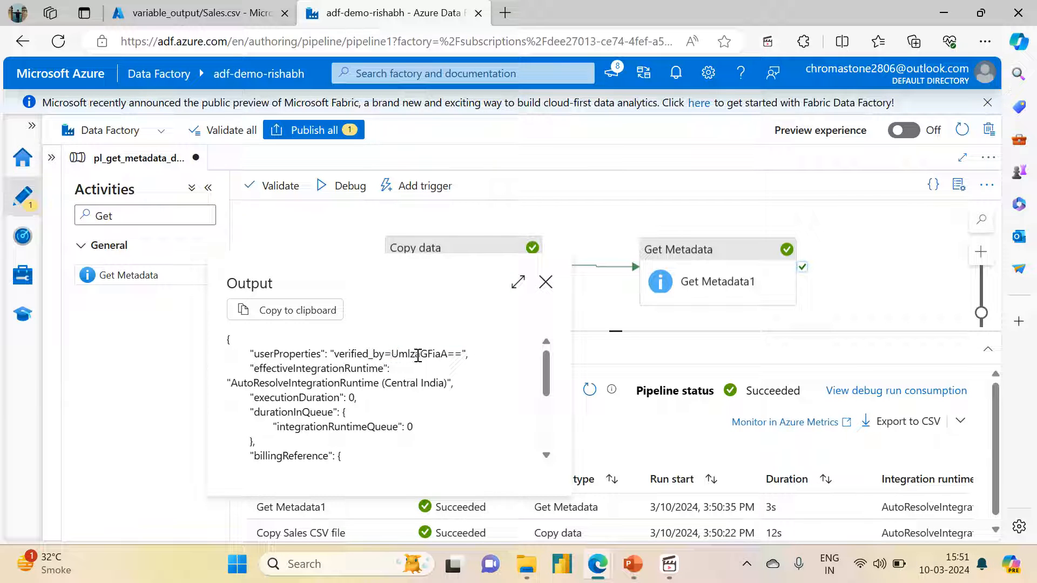
double_click(419, 356)
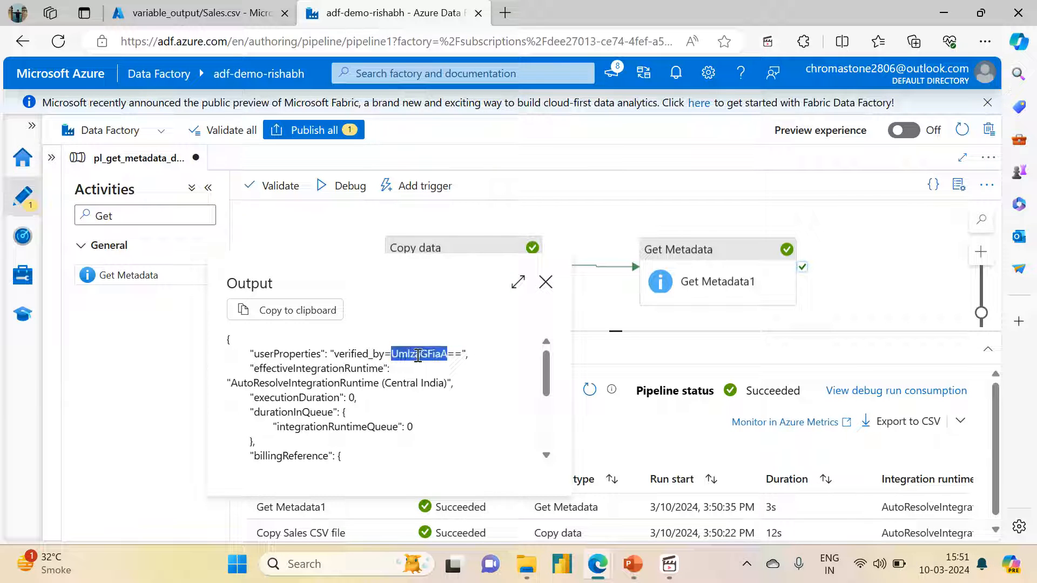
left_click(469, 357)
left_click_drag(395, 353, 463, 359)
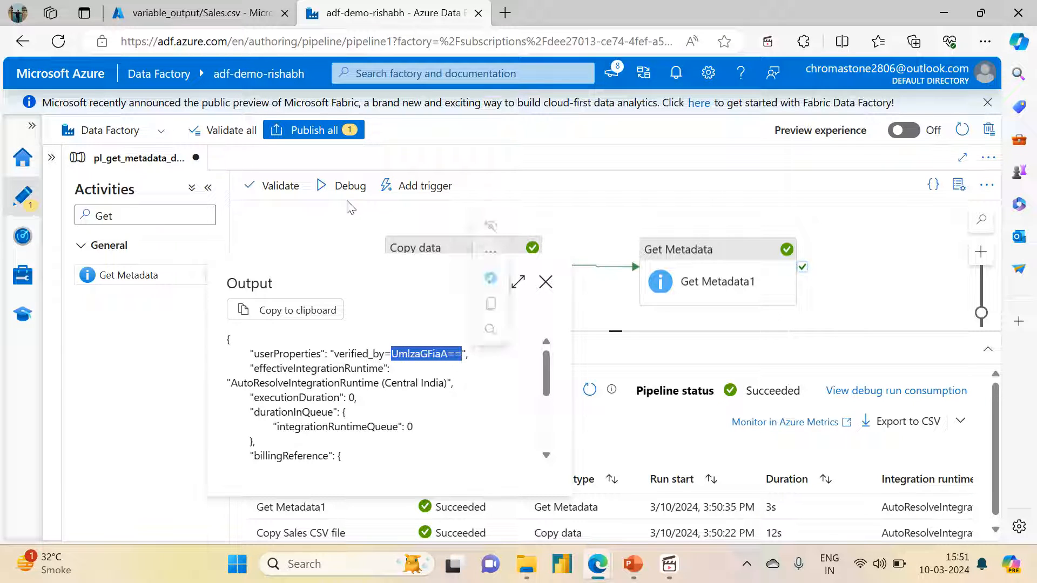
left_click(343, 238)
Add a Set variable activity to the pipeline and connect it to the success output of Get Metadata
left_click_drag(342, 238, 230, 215)
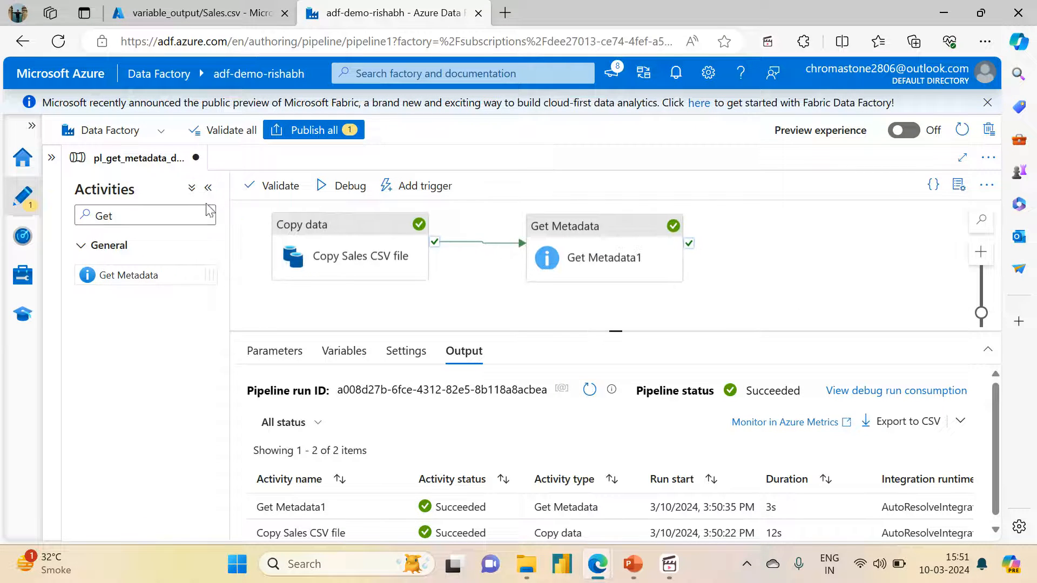
left_click(172, 212)
key("ctrl+a")
type("S")
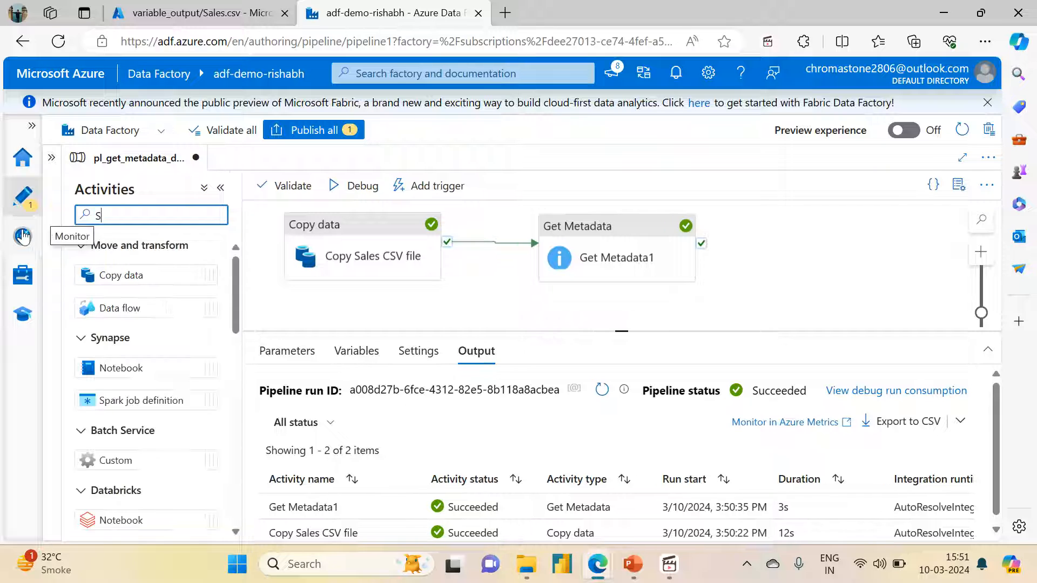
type("et")
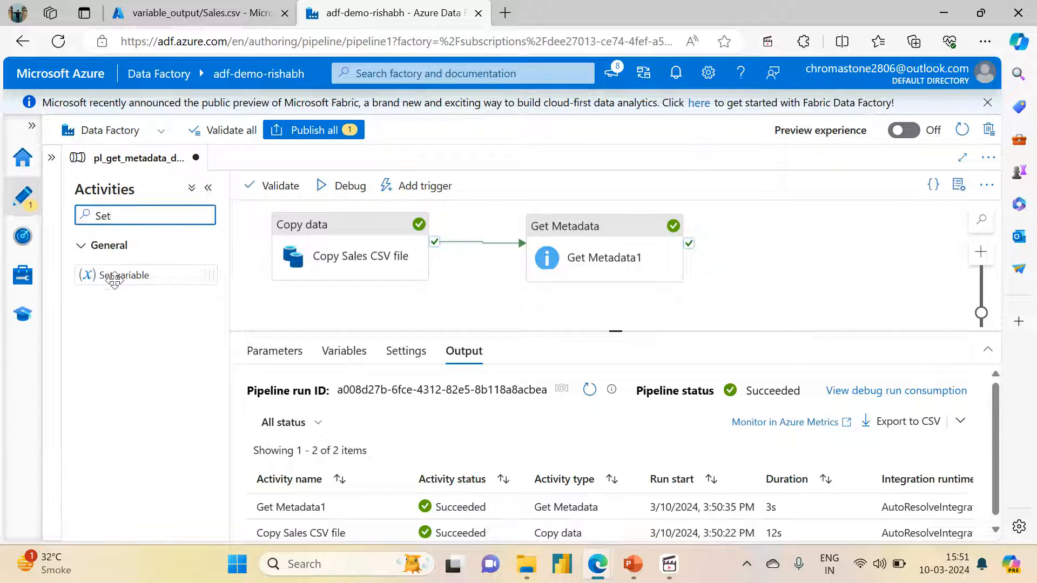
left_click_drag(115, 275, 852, 246)
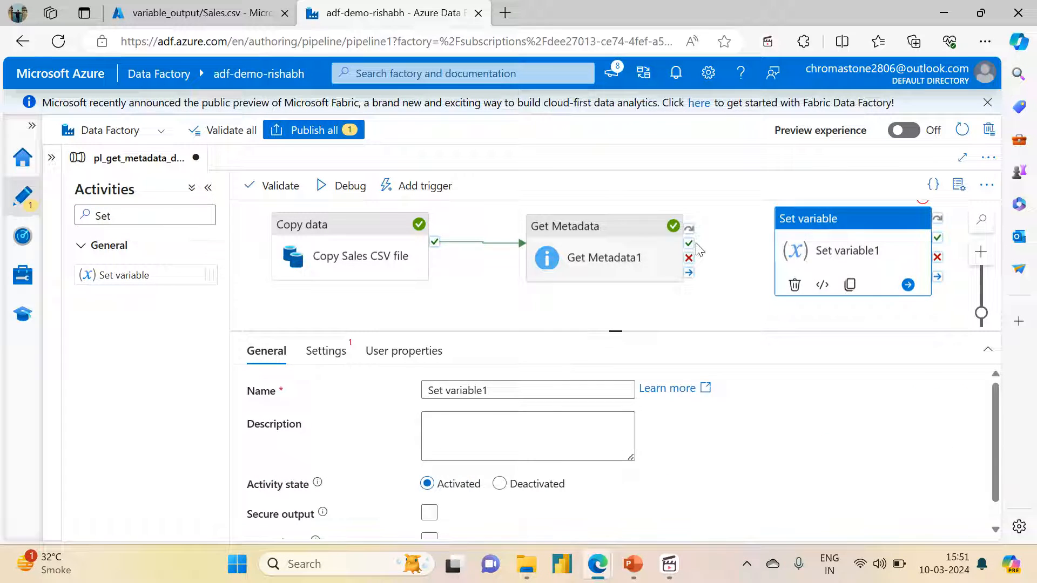
left_click_drag(696, 244, 806, 238)
left_click(808, 237)
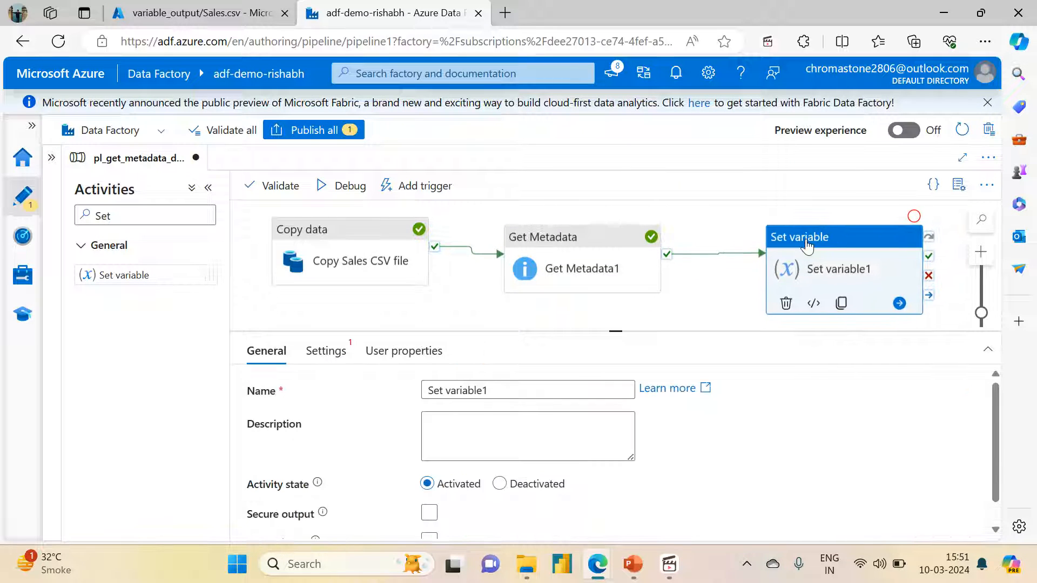
Create a String pipeline variable named verified_by and assign it to the Set variable1 activity
left_click(325, 351)
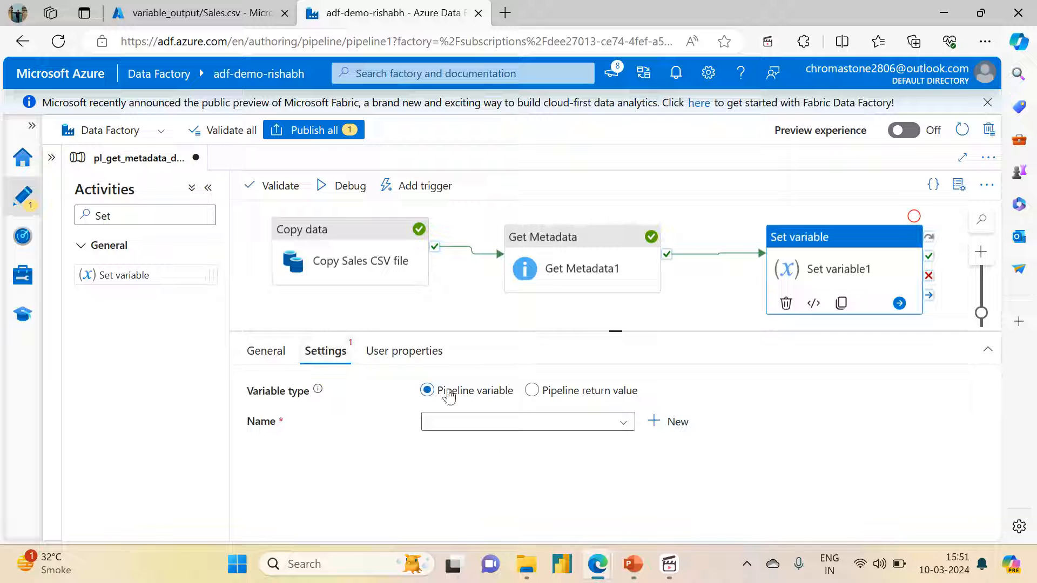
left_click(652, 423)
left_click(513, 210)
type("verif")
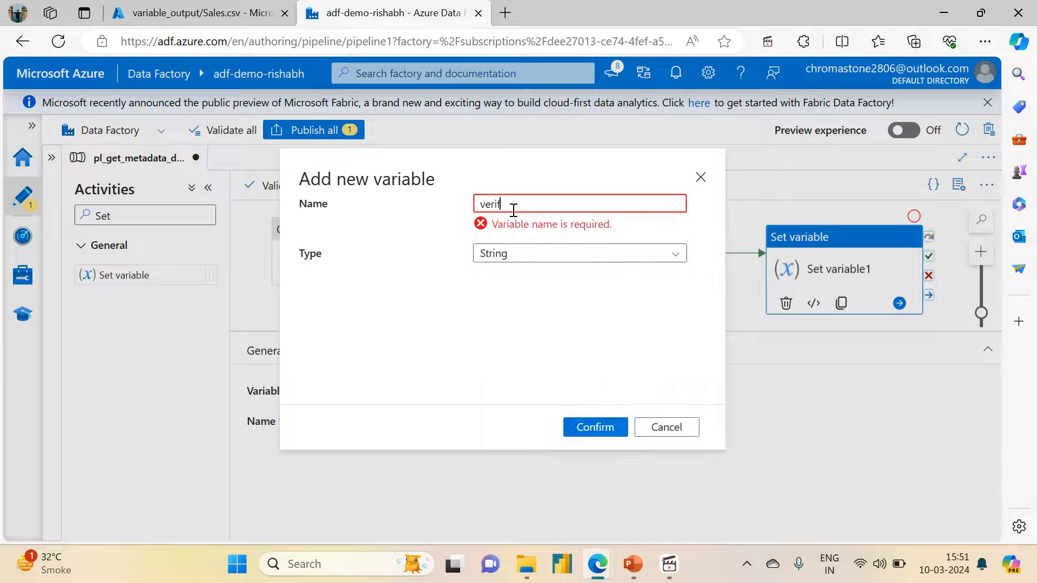
type("ied_by")
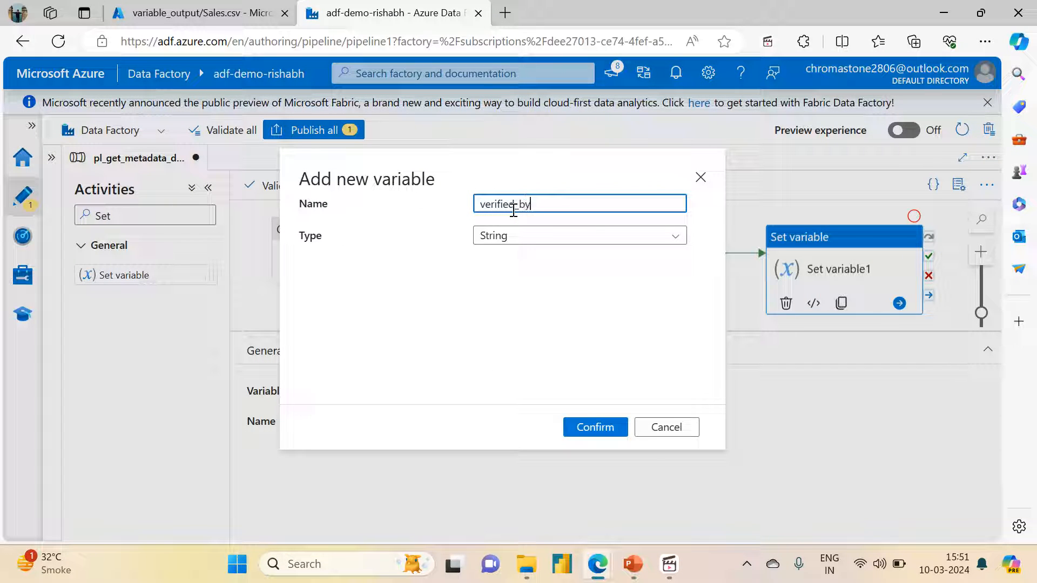
left_click(513, 236)
left_click(535, 283)
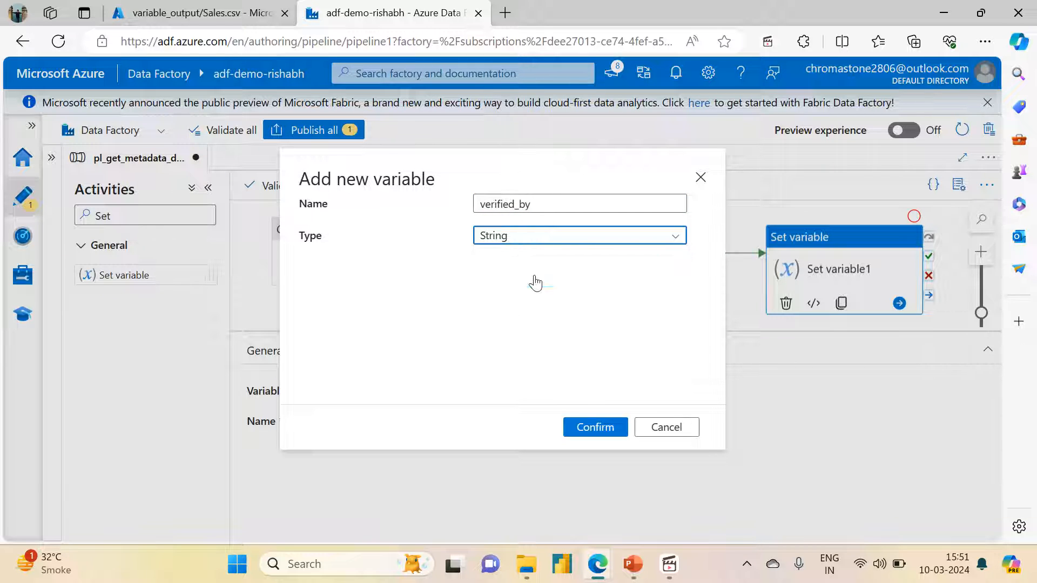
left_click(595, 426)
left_click(503, 464)
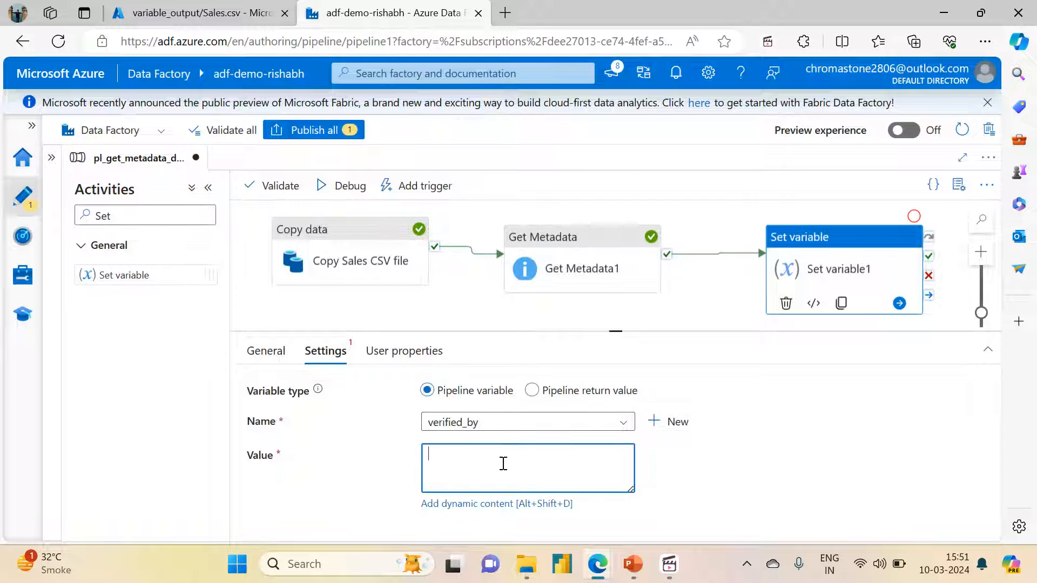
left_click(451, 504)
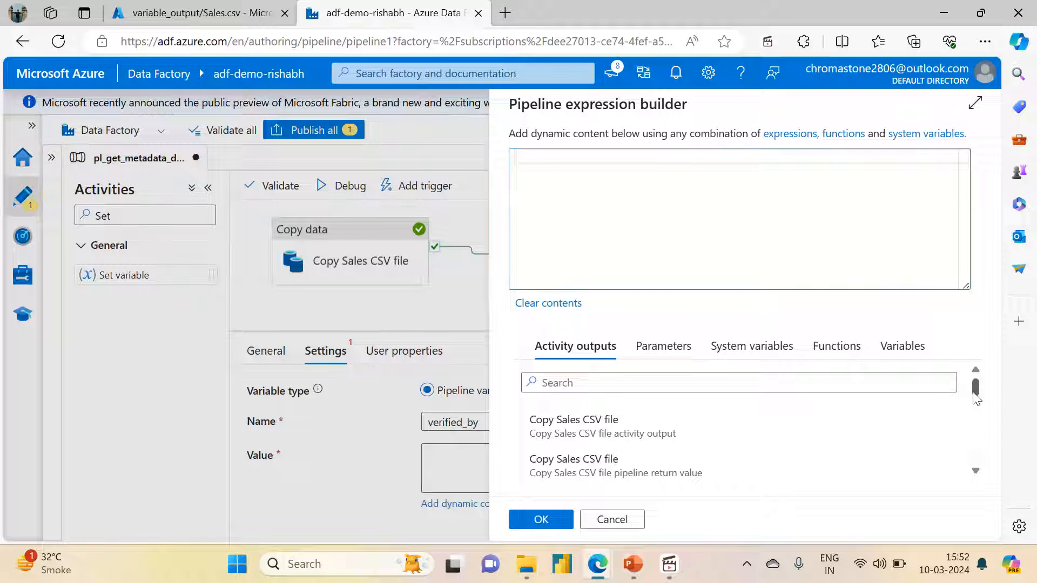
scroll(976, 444, "down", 5)
scroll(977, 443, "down", 3)
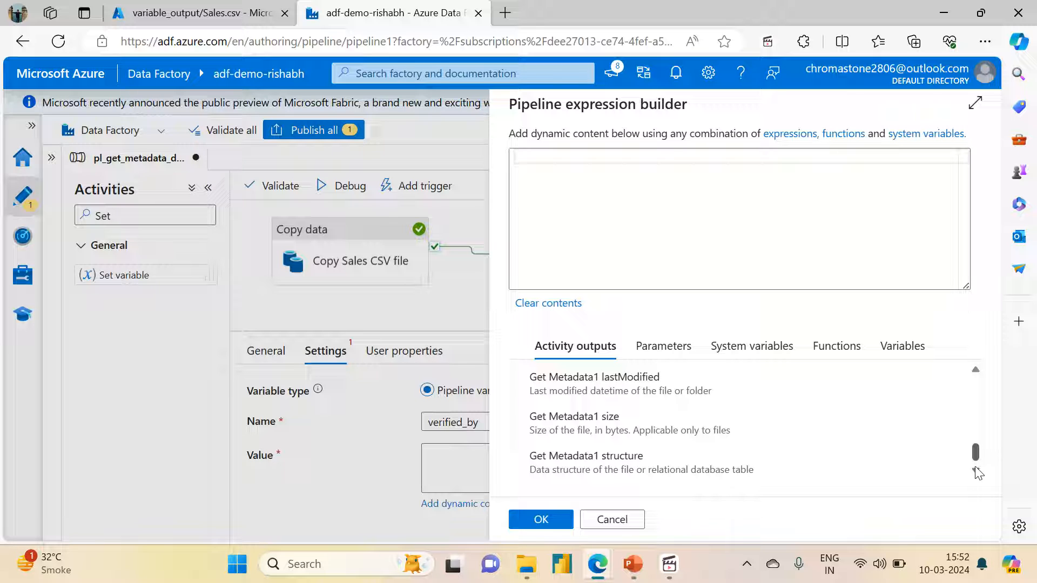
scroll(978, 459, "up", 3)
left_click_drag(978, 444, 970, 413)
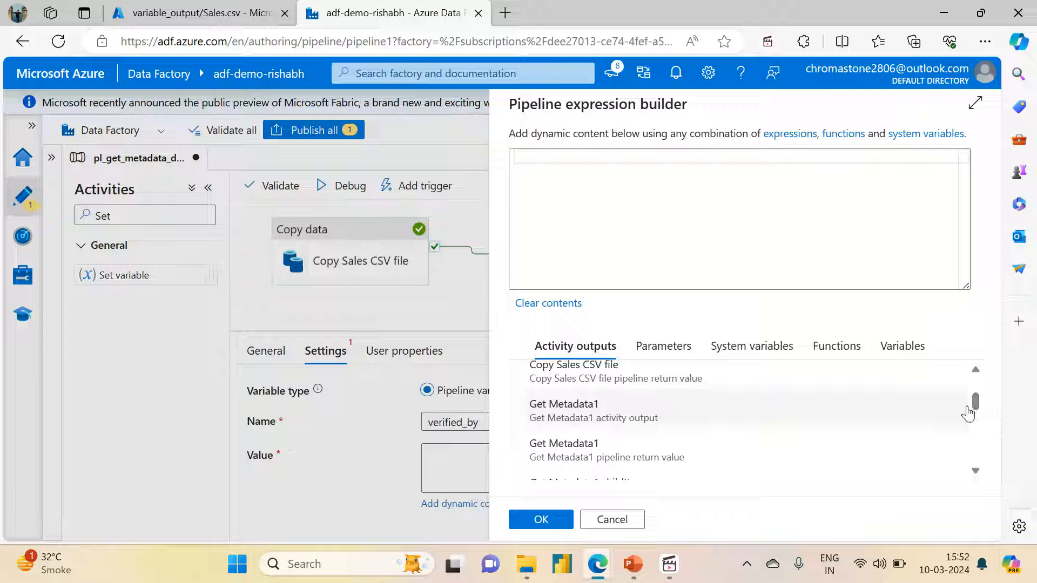
left_click(579, 412)
left_click(724, 158)
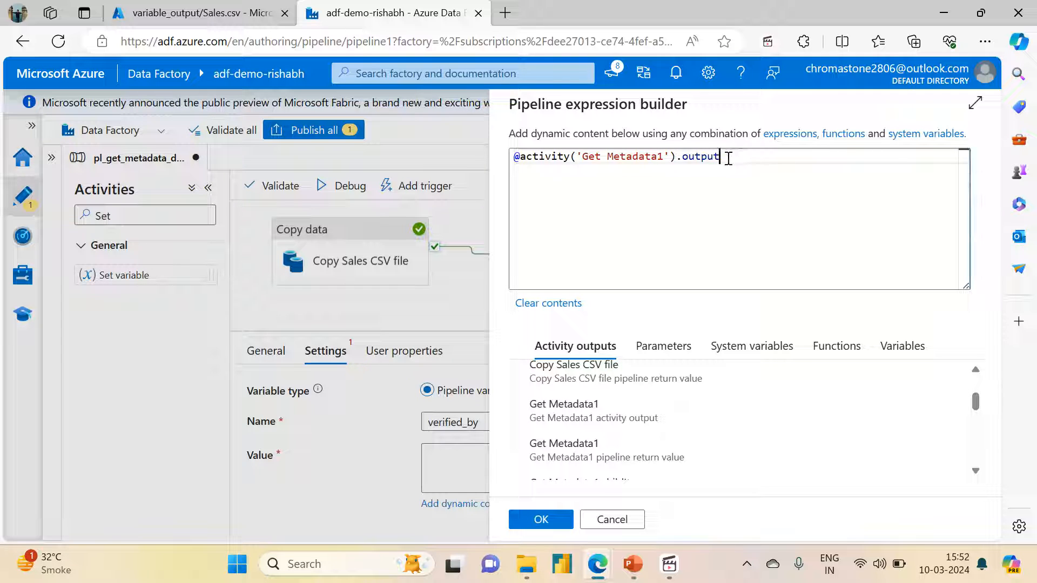
type(".UserProperties")
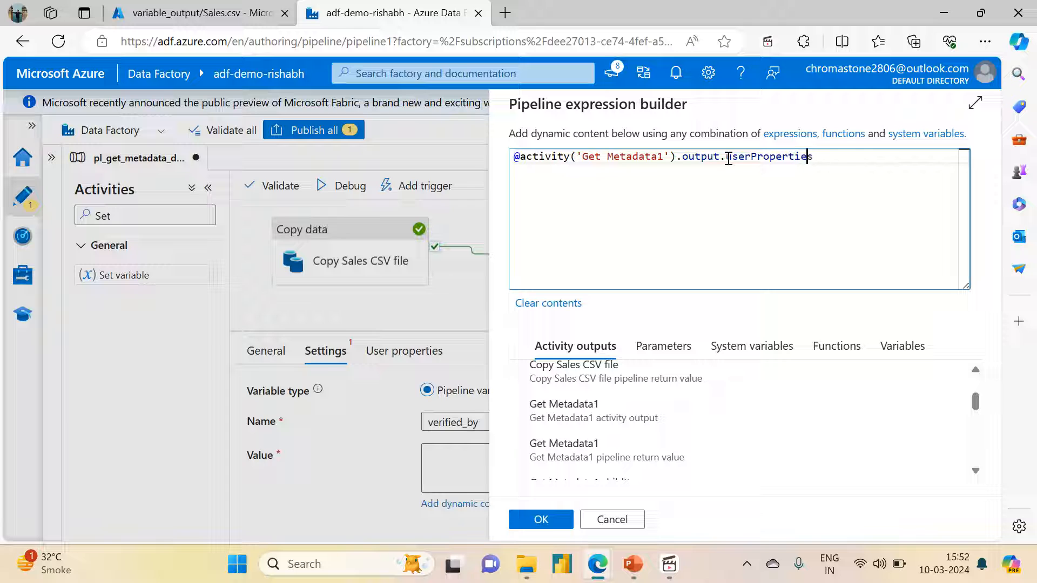
Wrap the userProperties expression in a replace function that swaps 'verified_by=' for an empty string
key("Left")
key("Left")
key("Left")
key("Left")
key("Left")
key("Left")
key("Left")
key("Left")
key("Left")
key("Left")
key("Left")
key("Left")
key("Left")
key("Left")
key("Left")
key("Left")
key("Left")
key("Left")
key("Left")
key("Left")
type("replace")
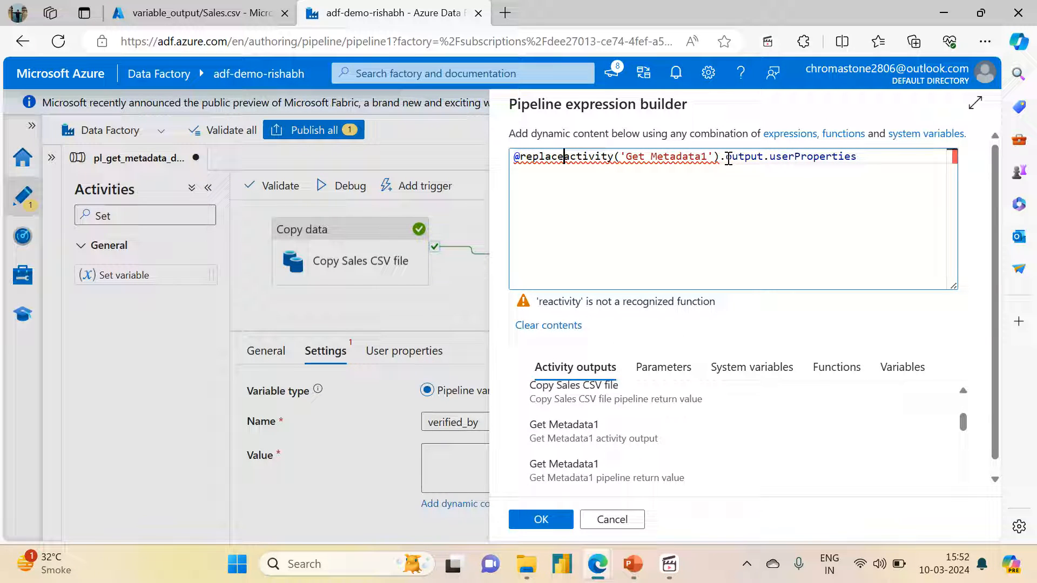
type("(")
left_click(728, 158)
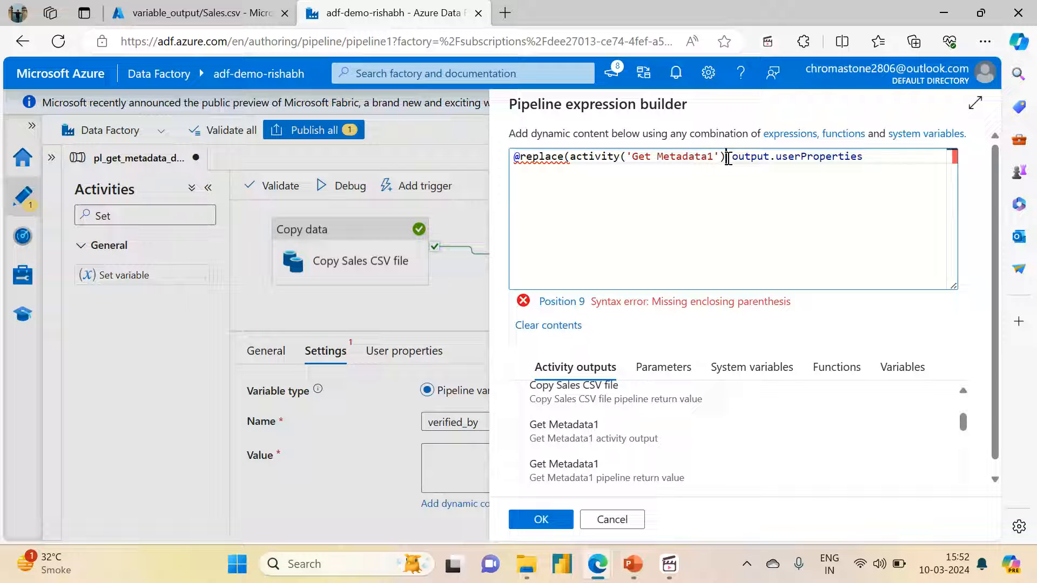
key("End")
type(",''")
type("ver")
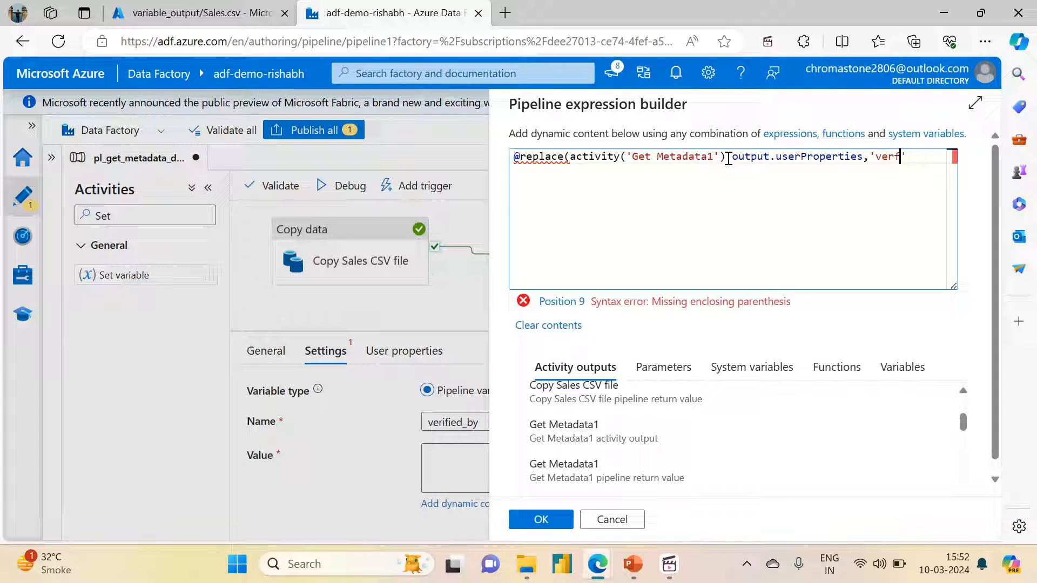
type("ified_by")
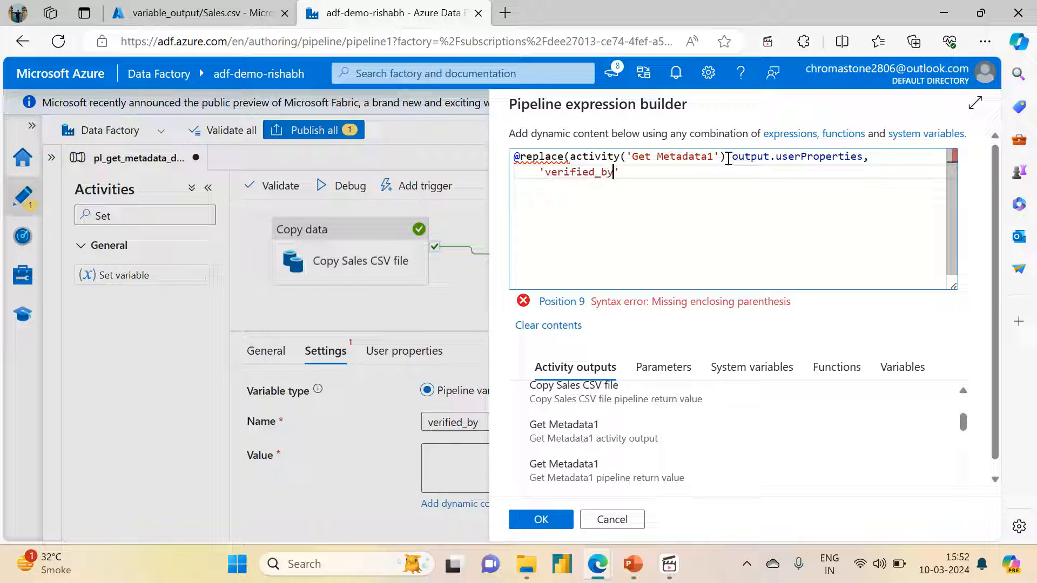
type("=")
type(",'')")
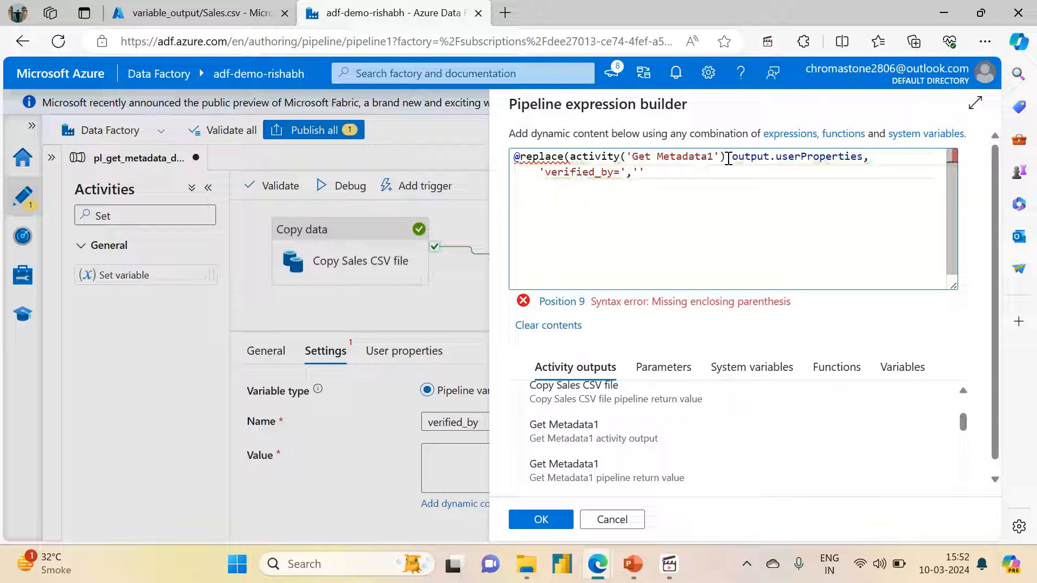
Enclose the whole replace expression in decodeBase64 and apply it as the variable's value
key("Up")
key("Up")
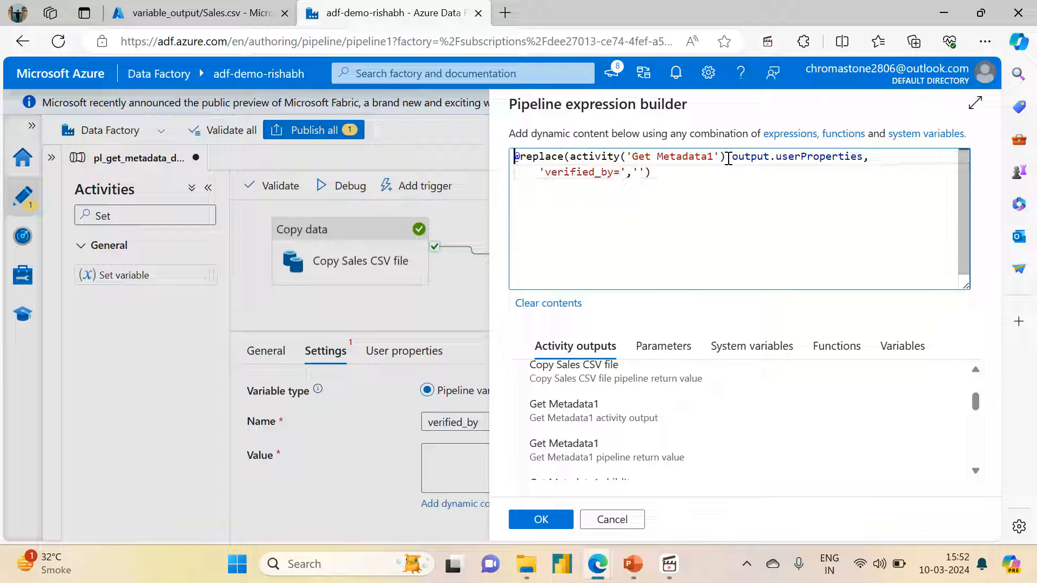
key("Right")
type("@")
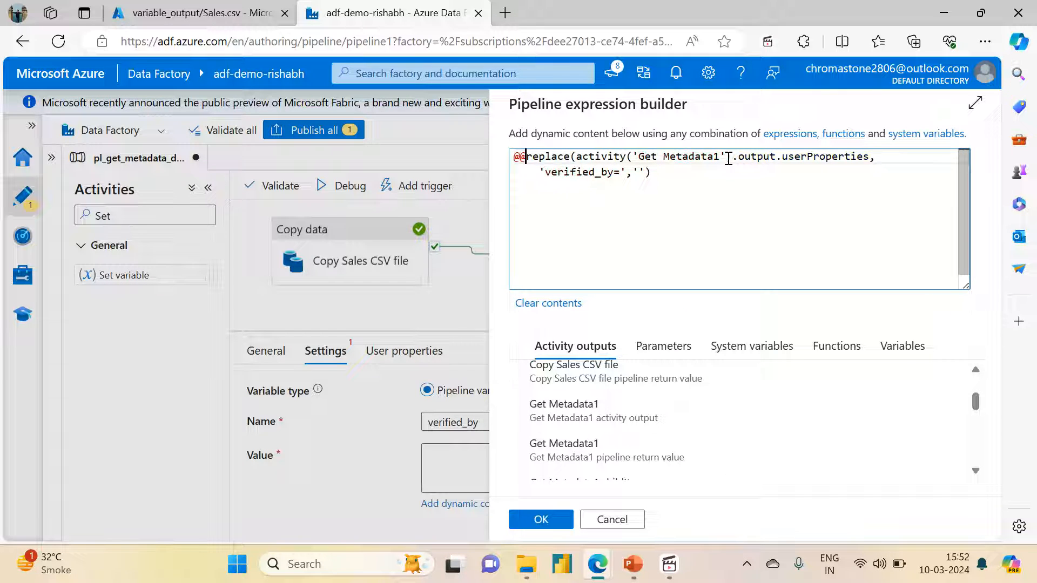
key("BackSpace")
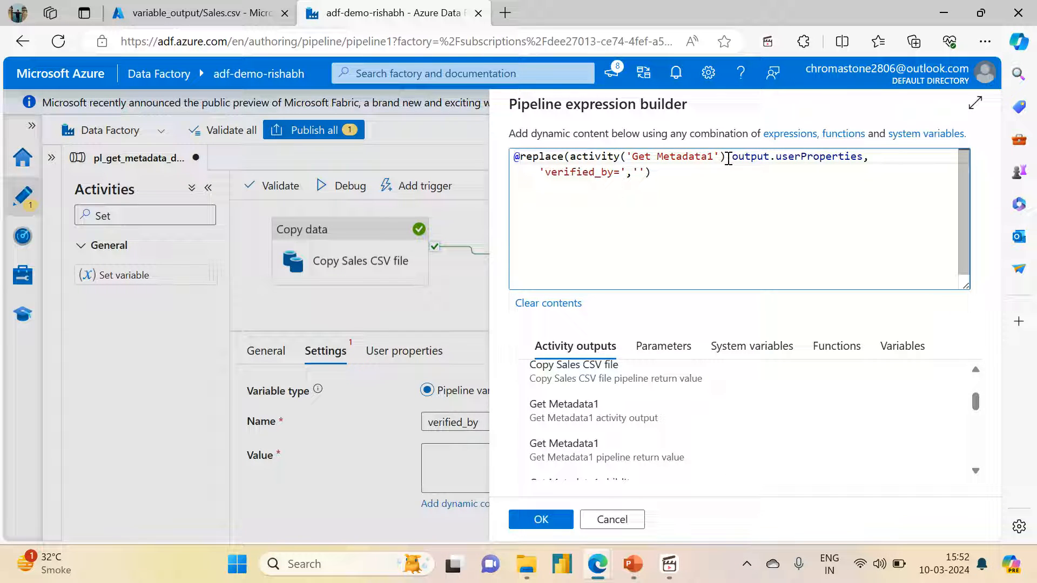
key("Left")
type("de")
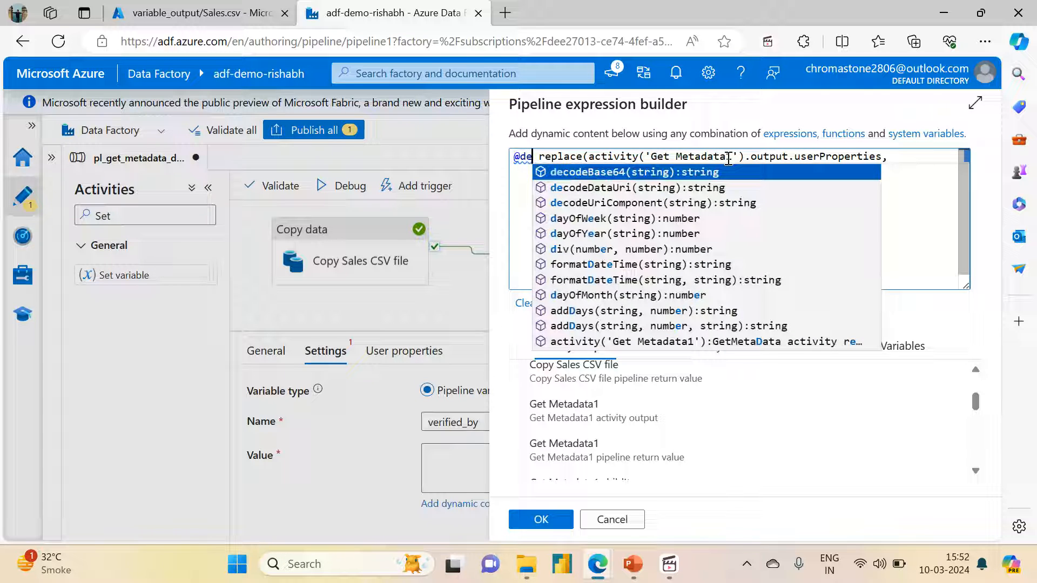
key("Tab")
key("Delete")
key("Delete")
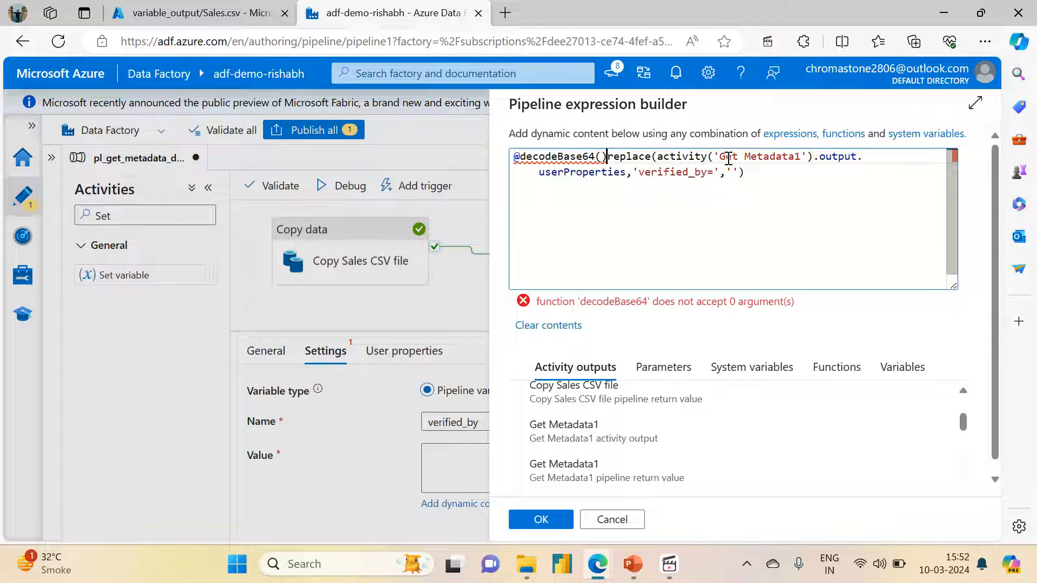
key("Right")
key("Right")
key("Right")
key("Right")
key("Right")
key("Right")
key("Right")
key("Right")
key("Right")
key("Right")
key("Right")
key("Right")
key("Right")
key("Right")
key("Right")
key("Right")
key("Right")
key("Right")
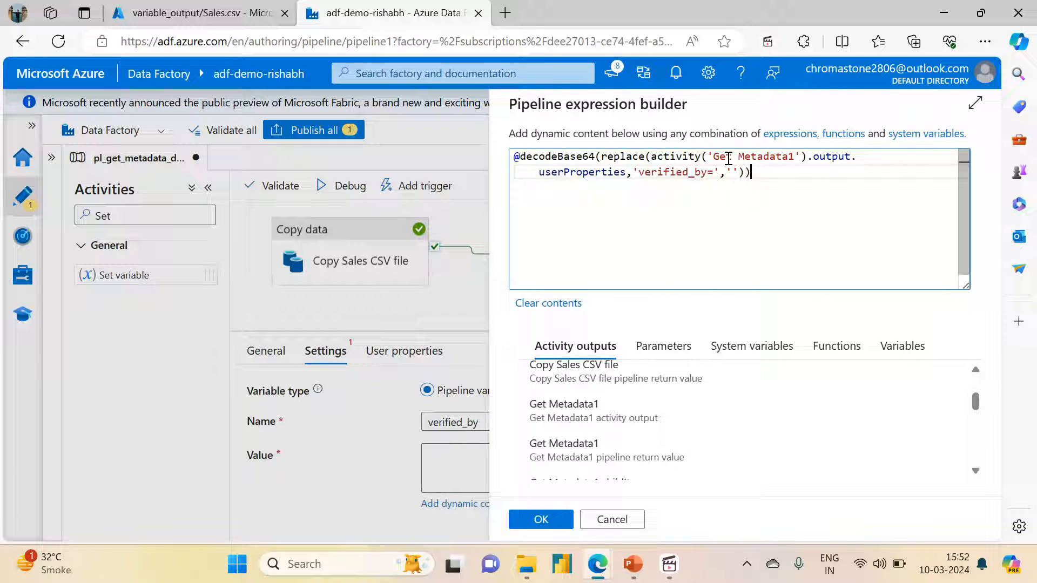
left_click(541, 519)
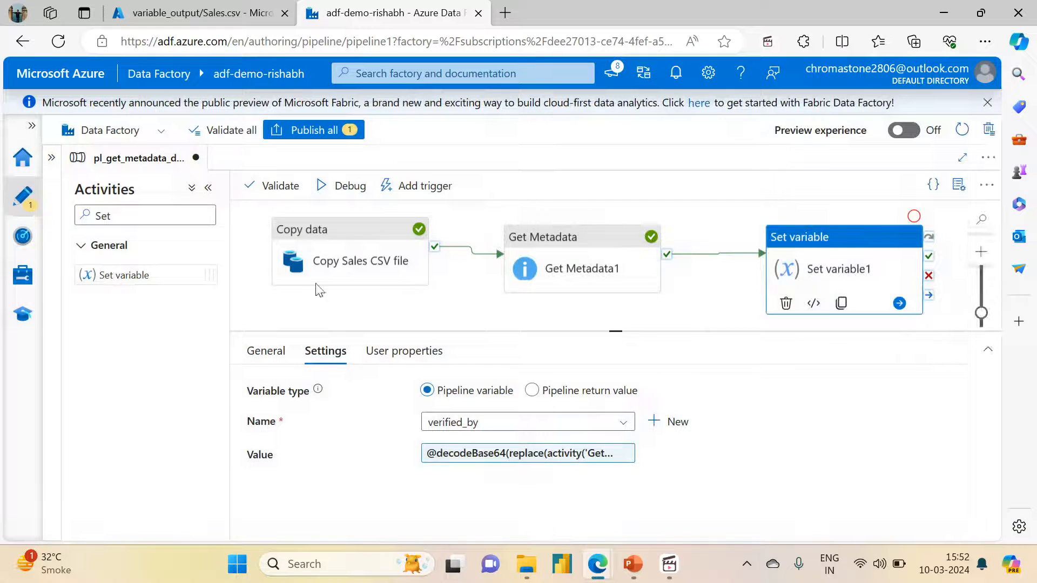
Validate the pipeline, start a debug run and refresh its status until all activities finish
left_click(259, 195)
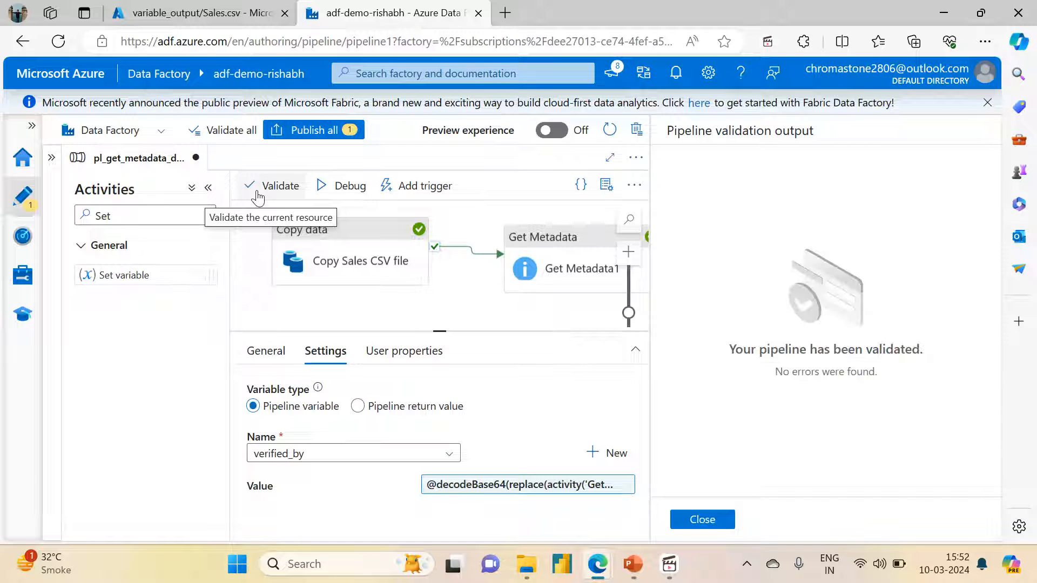
left_click(701, 517)
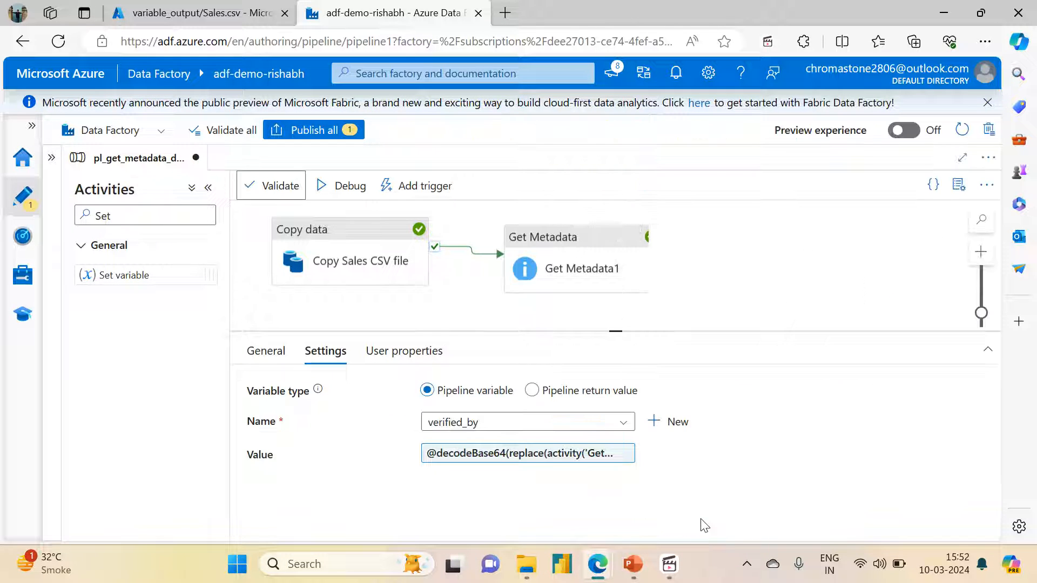
left_click(345, 185)
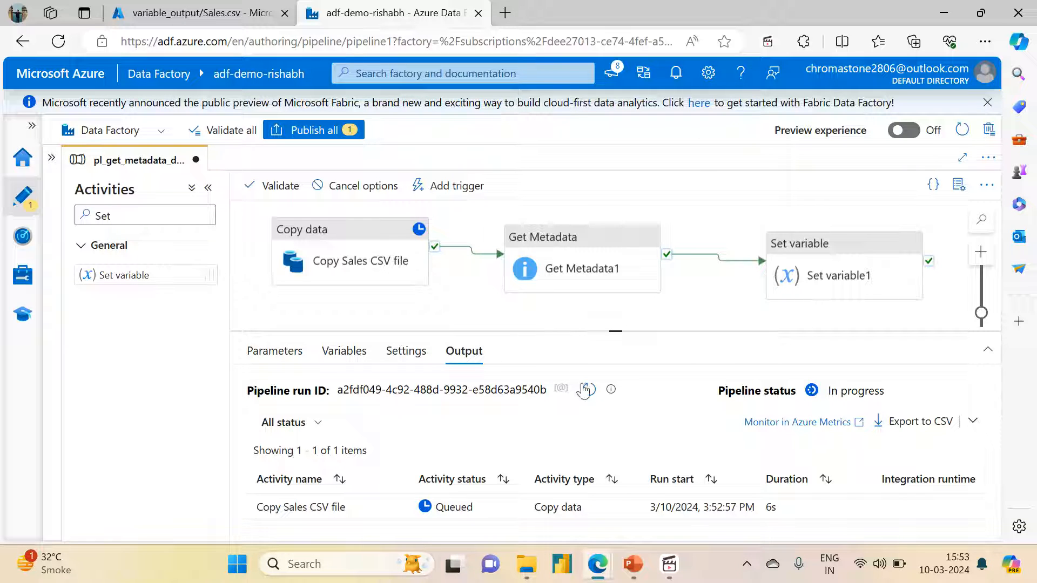
left_click(587, 389)
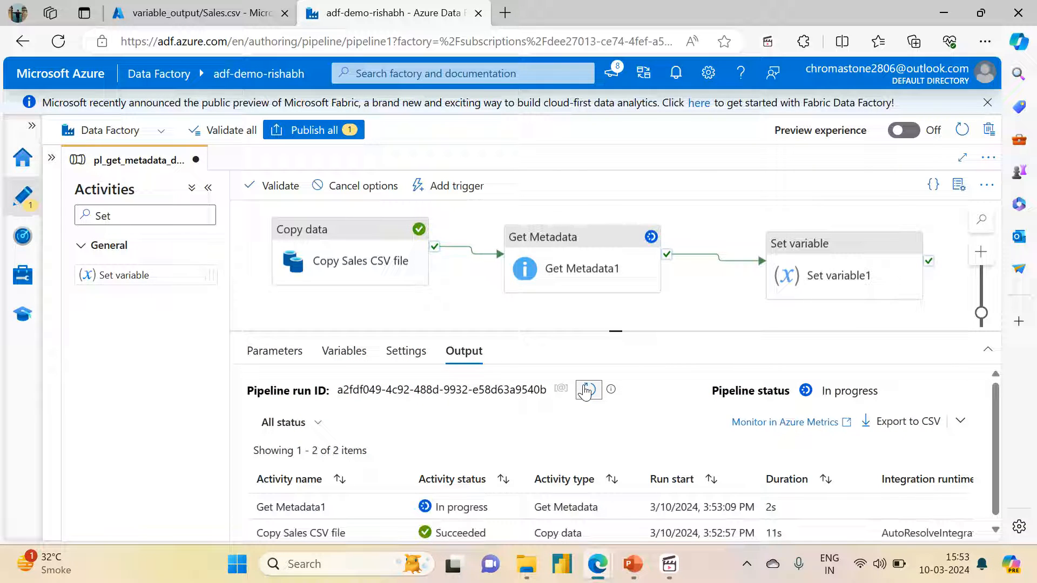
left_click(587, 389)
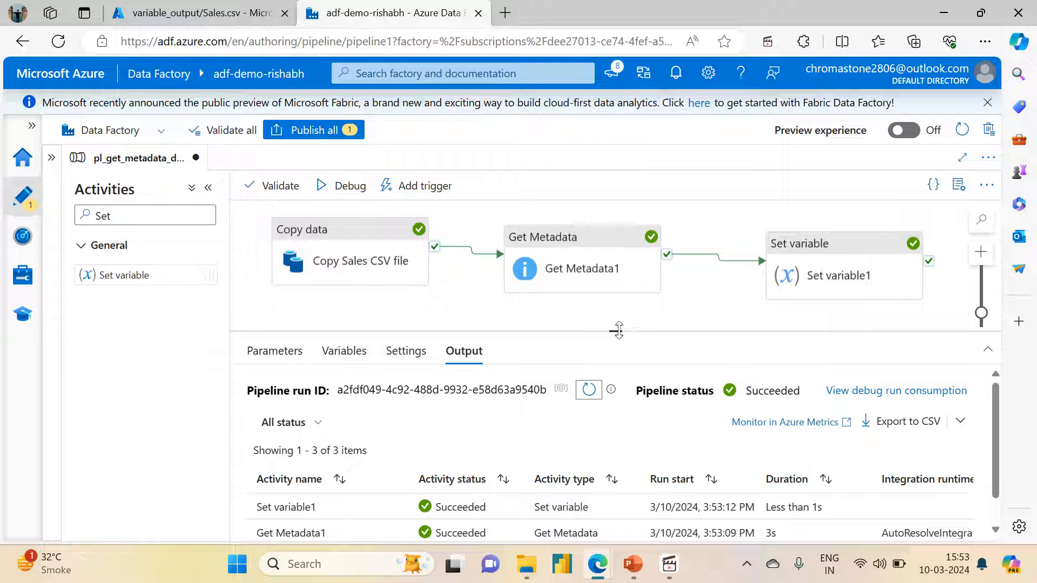
Examine the Set variable1 run output and compare its value with the verified_by metadata of Sales.csv in the Azure portal
left_click_drag(618, 330, 619, 204)
left_click(399, 380)
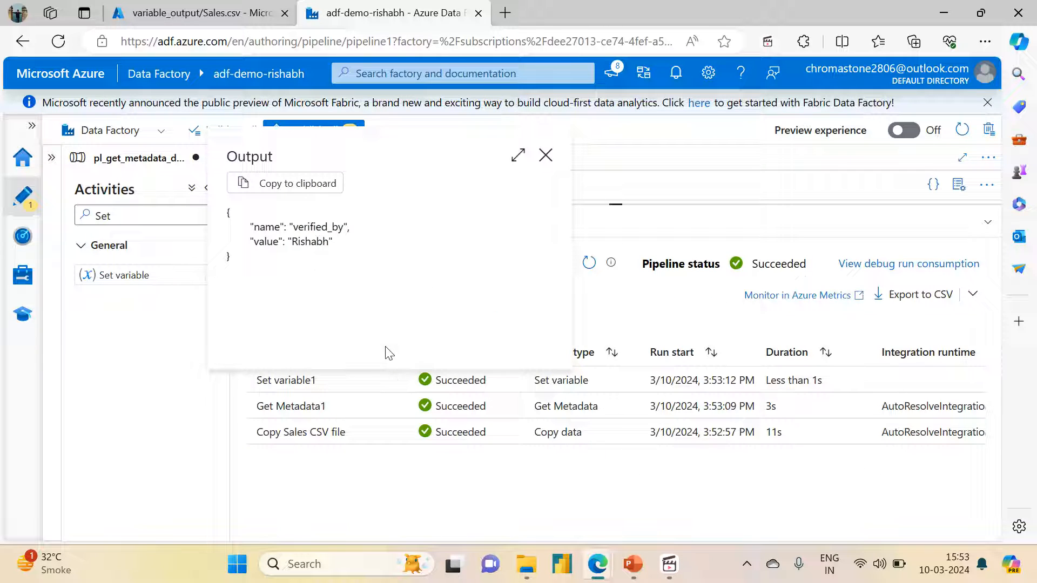
double_click(301, 243)
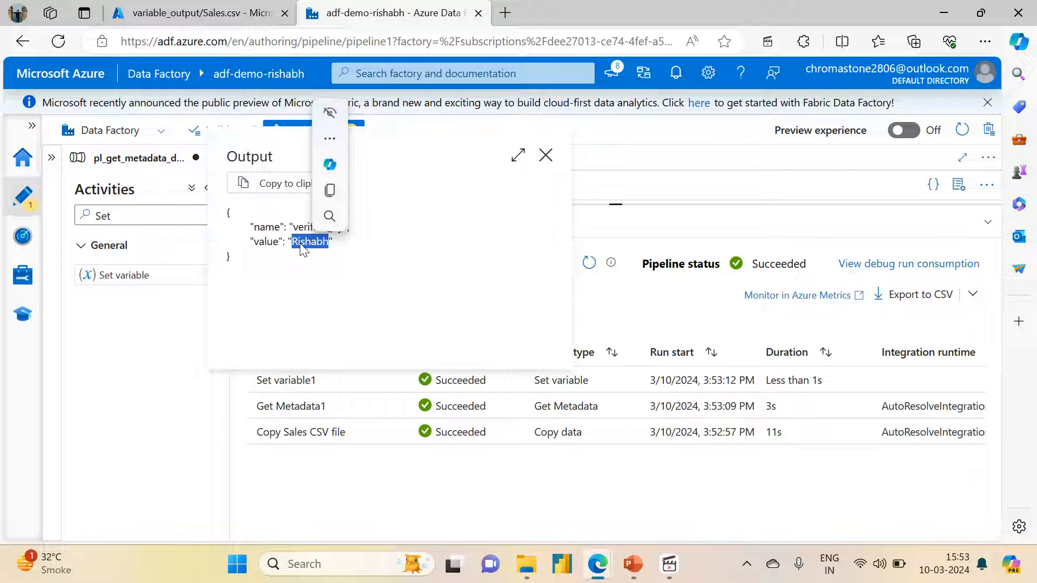
left_click(545, 155)
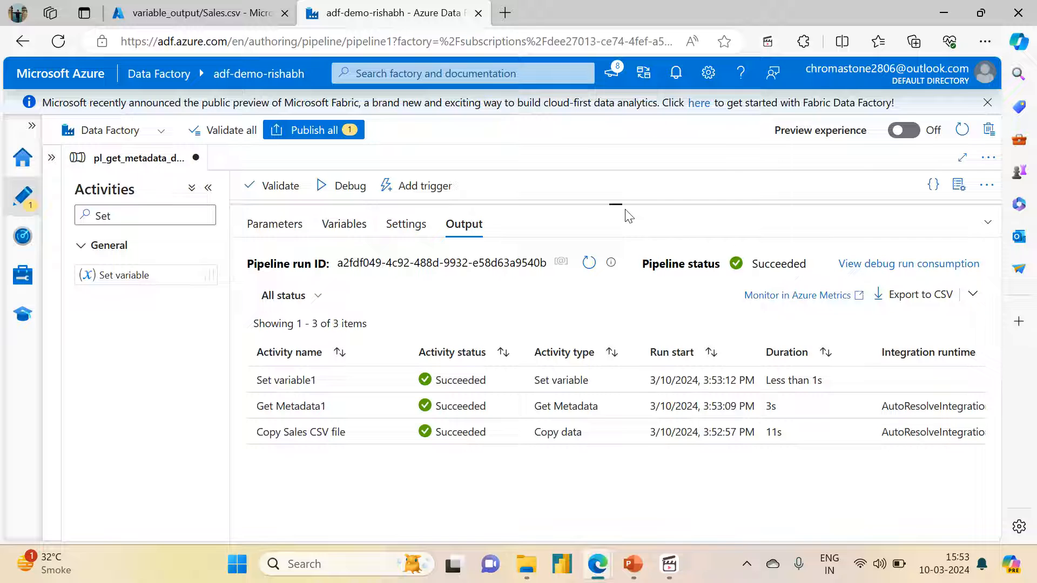
left_click_drag(622, 207, 619, 375)
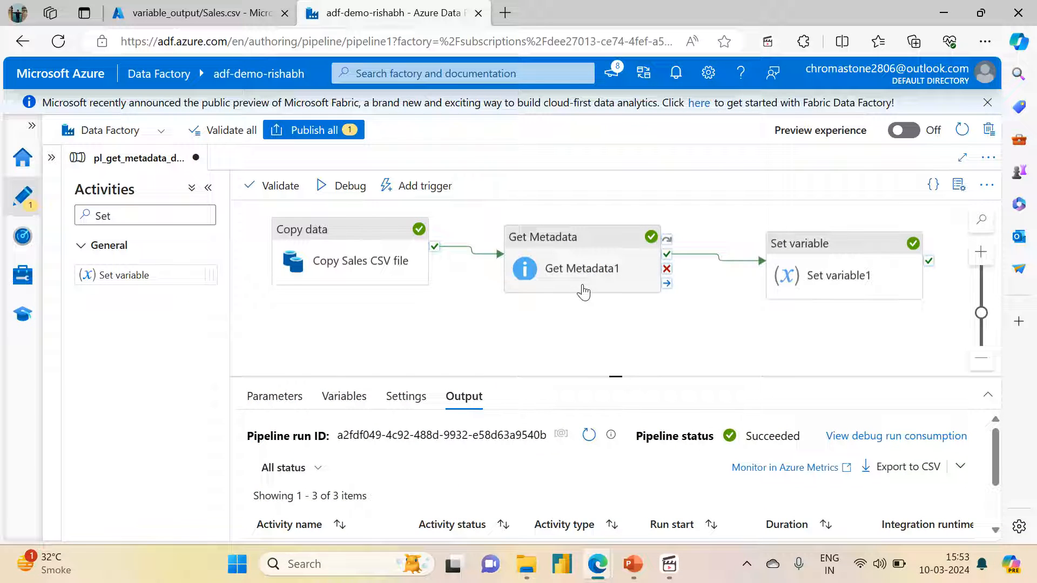
key("ctrl+shift+Tab")
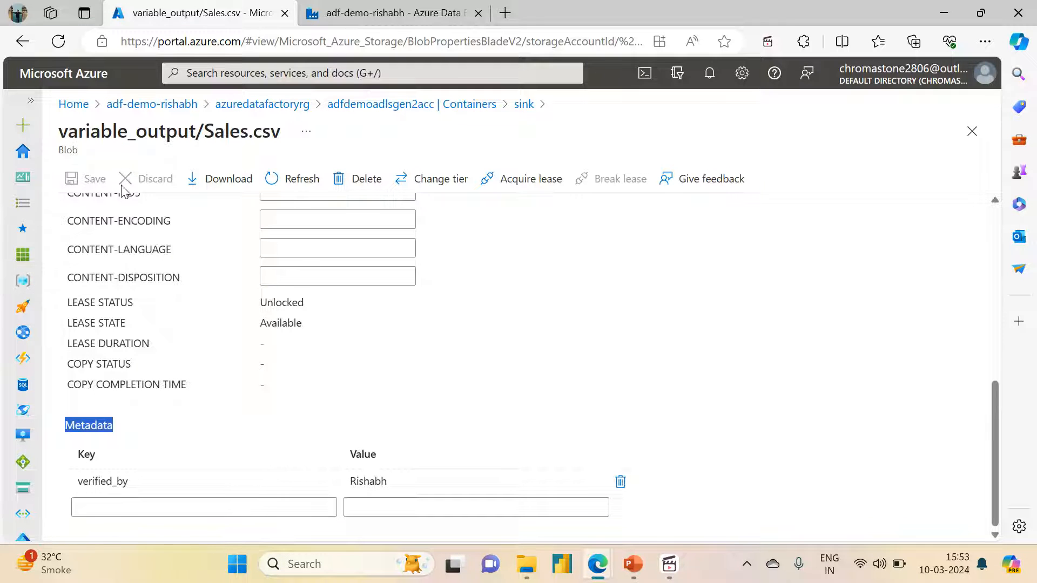
left_click(386, 12)
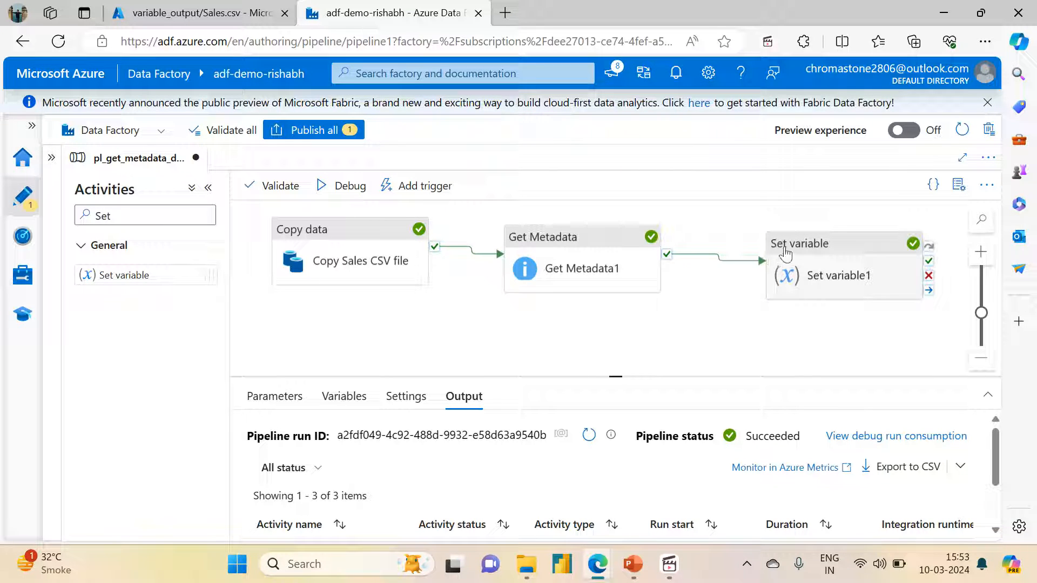
Move the Set variable activity slightly closer to Get Metadata and shift the Copy data activity slightly lower on the canvas
left_click_drag(785, 252, 772, 248)
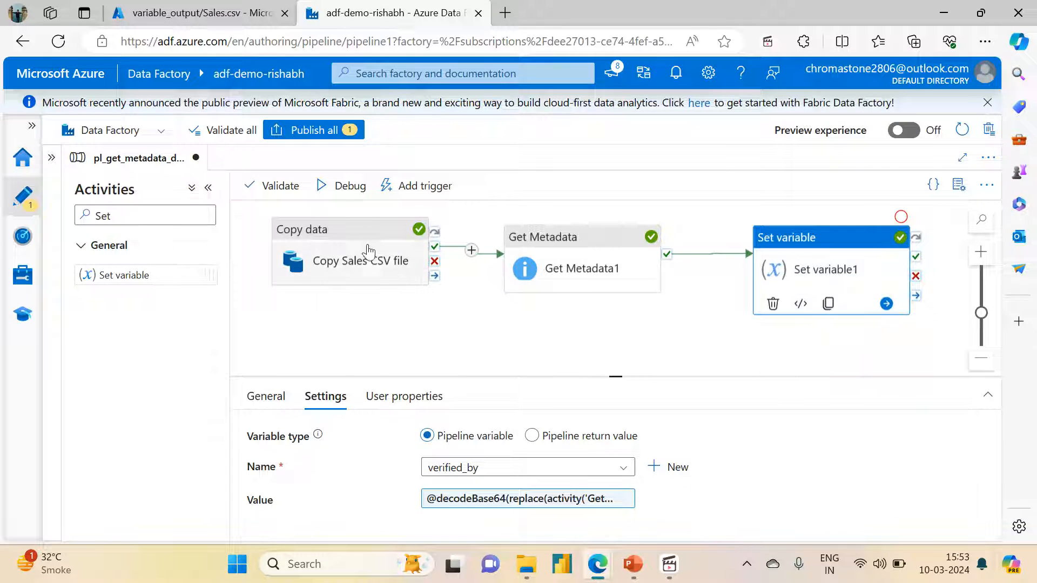
left_click_drag(348, 231, 345, 239)
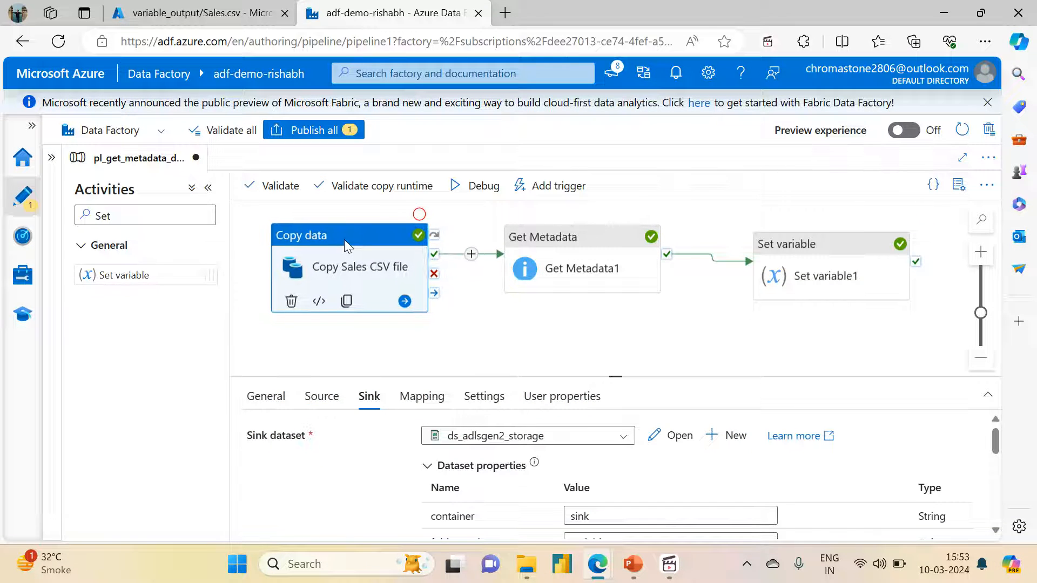
left_click(488, 349)
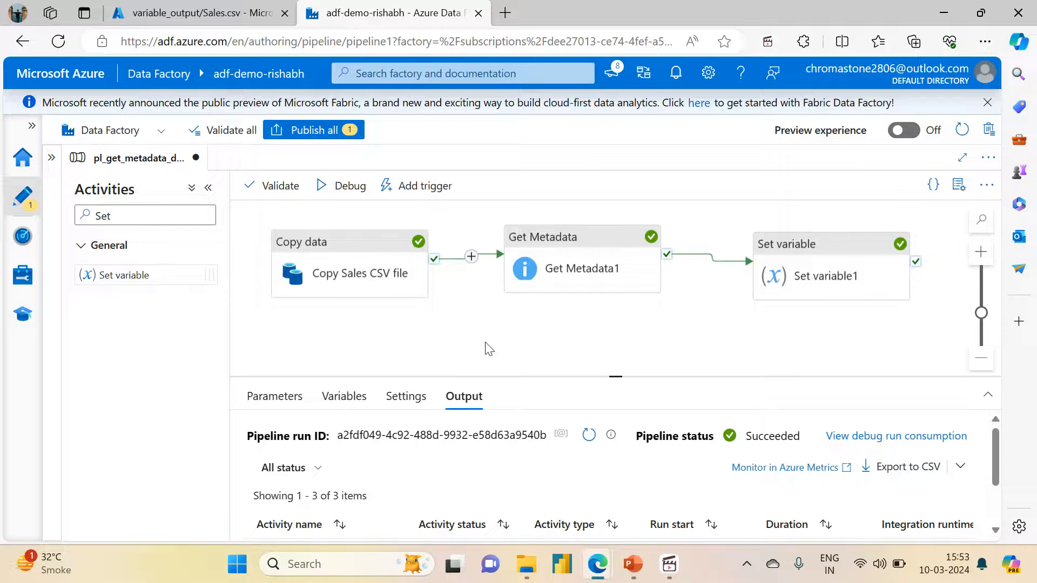